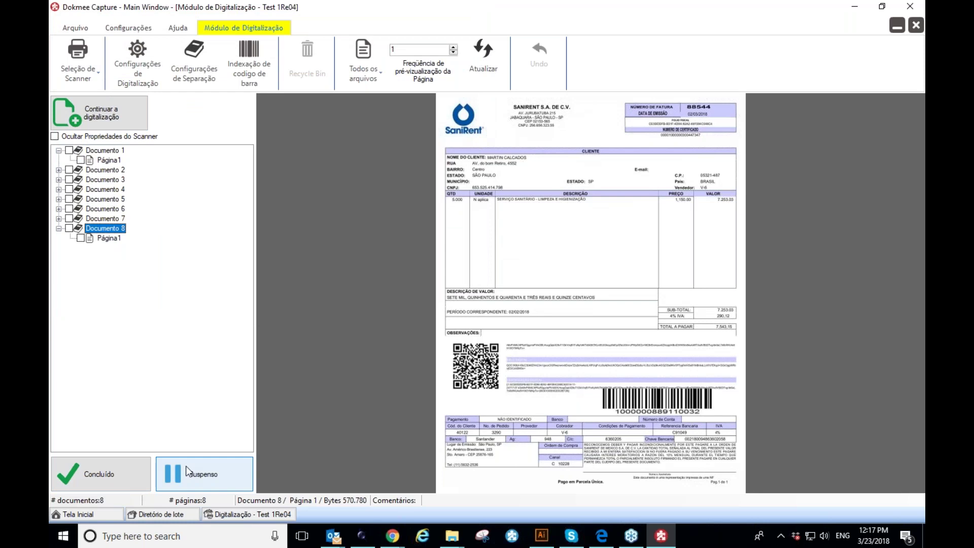
# - Change batch Test 1Re04 to the Controle de Qualidade module with status Pronto and process it
pyautogui.click(865, 450)
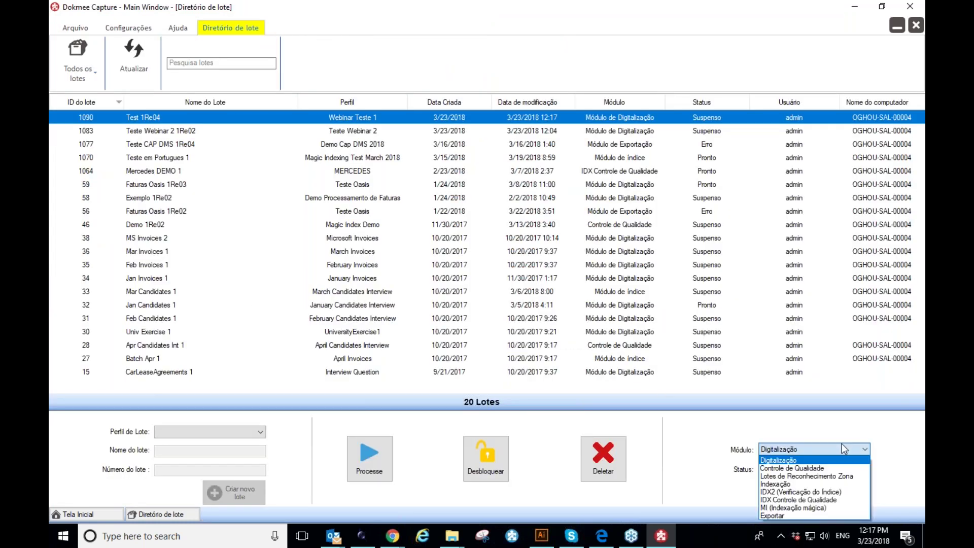
pyautogui.click(791, 467)
pyautogui.click(821, 492)
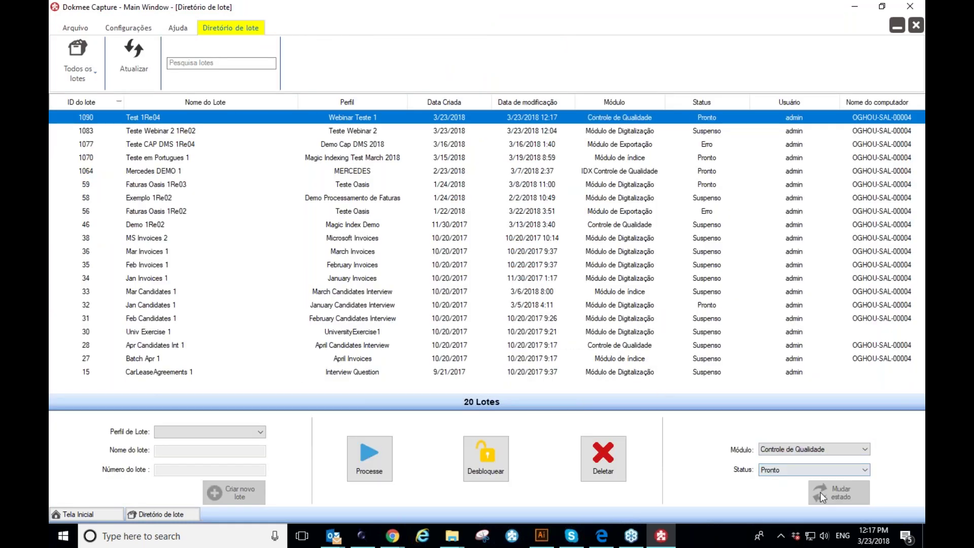
pyautogui.click(381, 464)
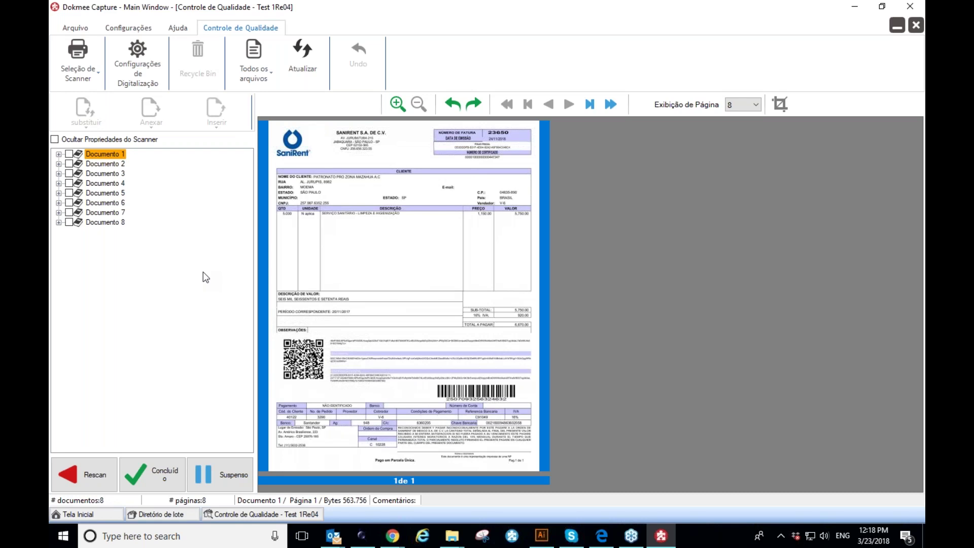
# - Suspend the quality control and move batch Test 1Re04 to Lotes de Reconhecimento Zona with status Pronto, unlocking it for processing
pyautogui.click(219, 475)
pyautogui.click(824, 449)
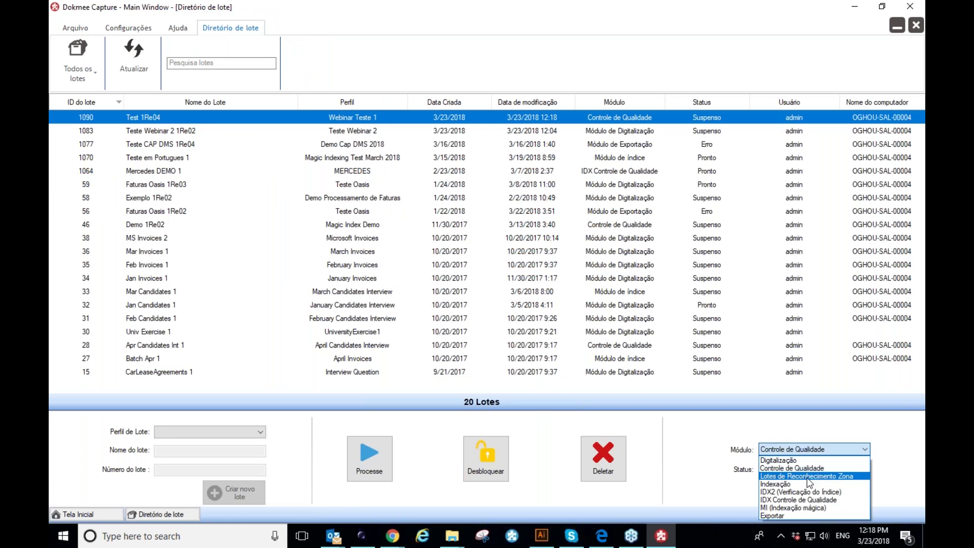
pyautogui.click(808, 477)
pyautogui.click(814, 496)
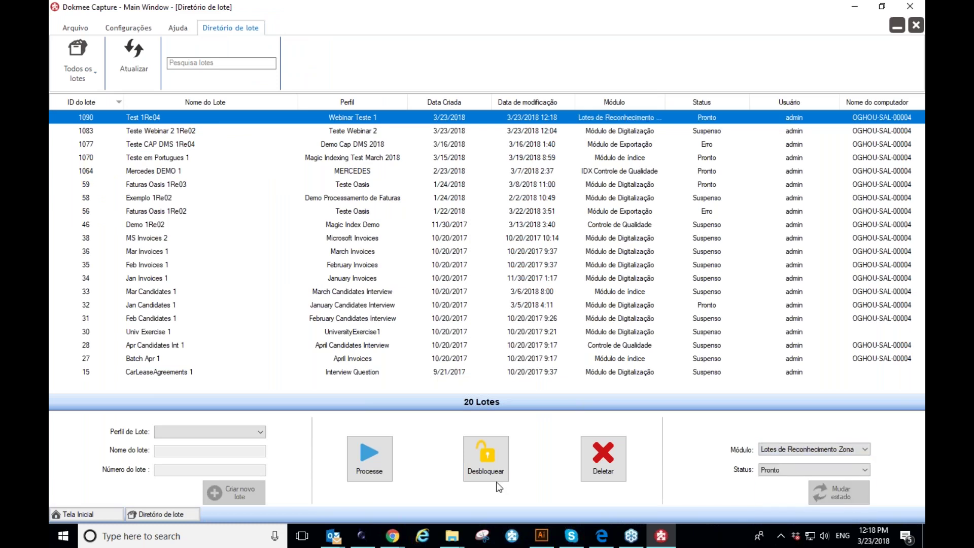
pyautogui.click(486, 458)
pyautogui.click(490, 311)
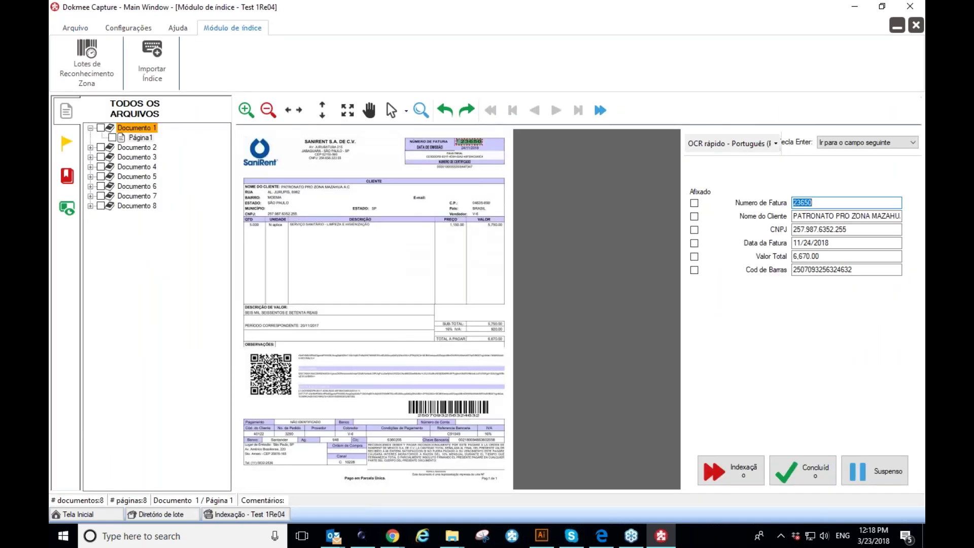
# - Index Documentos 1 to 3, removing the slash from Nome do Cliente in Documento 2
pyautogui.click(247, 115)
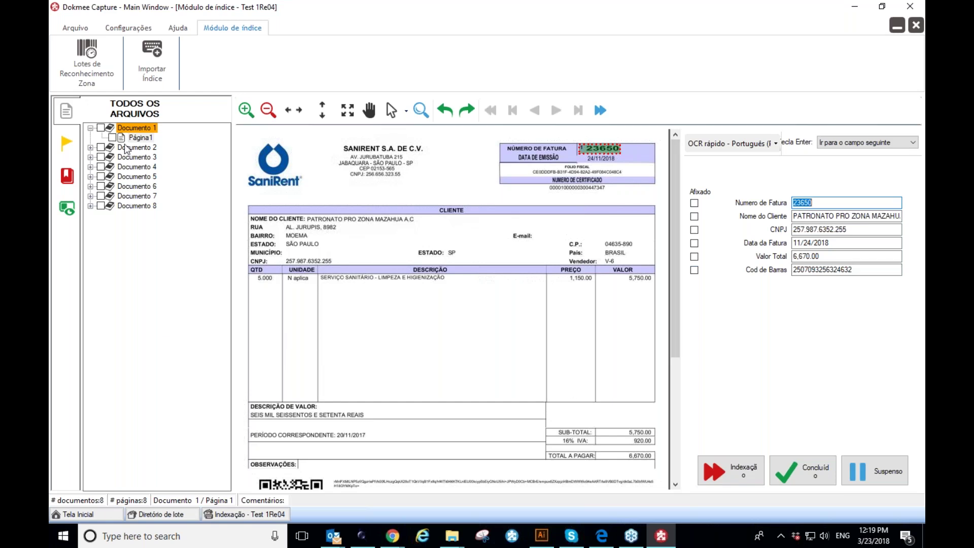
pyautogui.click(742, 476)
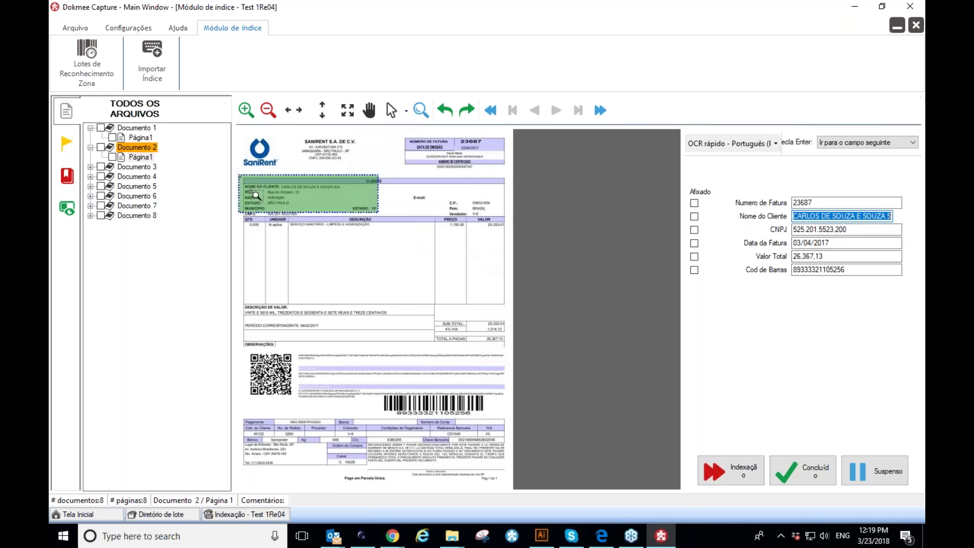
pyautogui.moveTo(899, 218)
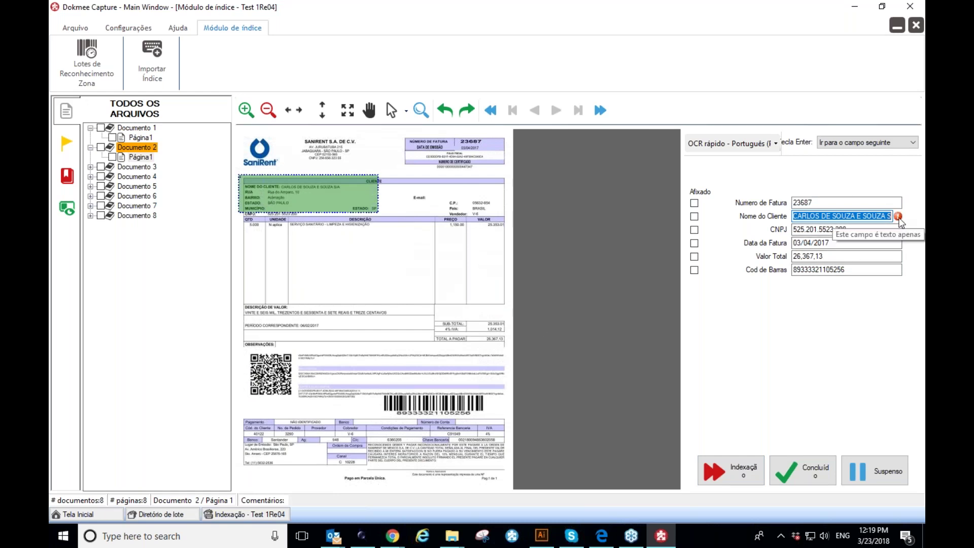
pyautogui.click(871, 216)
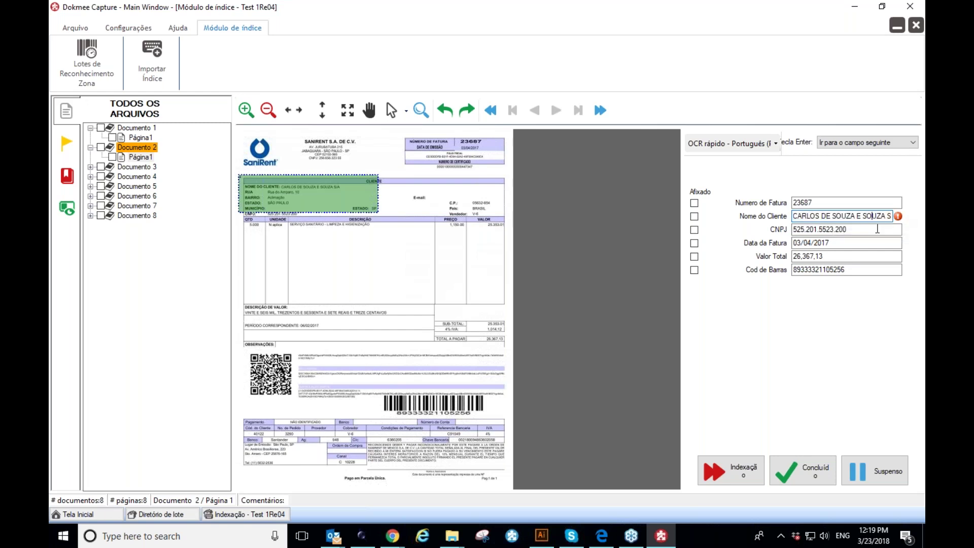
pyautogui.click(889, 216)
pyautogui.press('Left')
pyautogui.press('BackSpace')
pyautogui.click(731, 477)
pyautogui.click(746, 476)
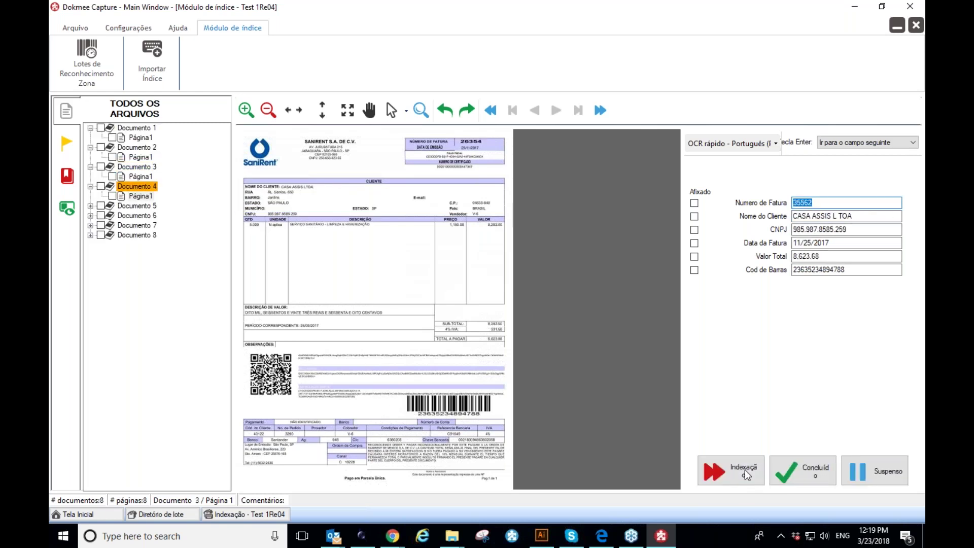
# - In Documento 4, remove the slash from Nome do Cliente, re-enter the invoice number shown on the page, and index the document
pyautogui.click(867, 217)
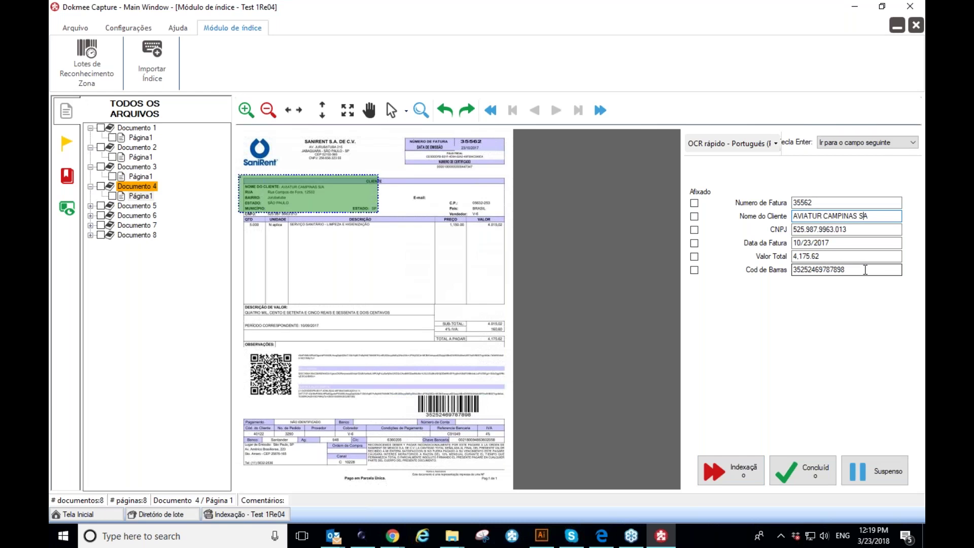
pyautogui.press('Return')
pyautogui.press('Return')
pyautogui.press('Return')
pyautogui.press('Return')
pyautogui.press('Return')
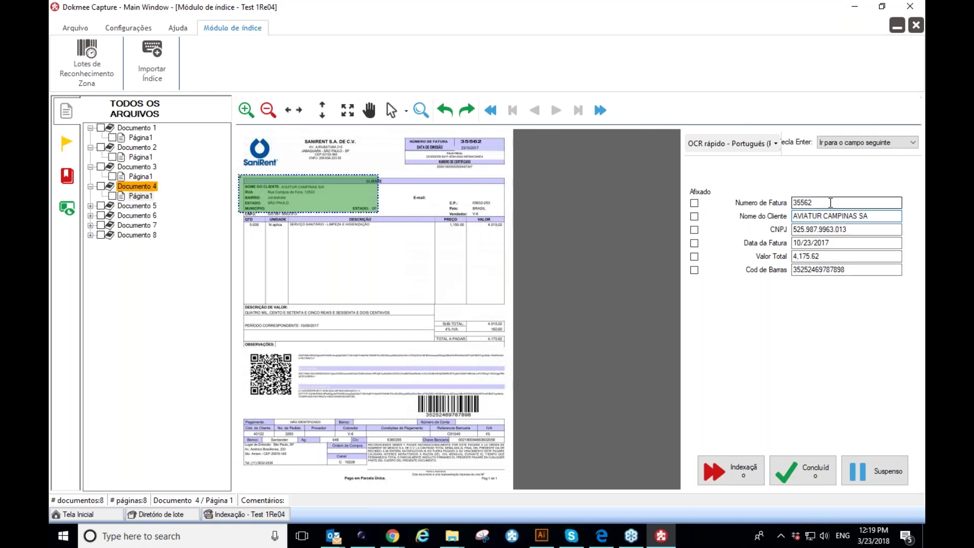
pyautogui.press('BackSpace')
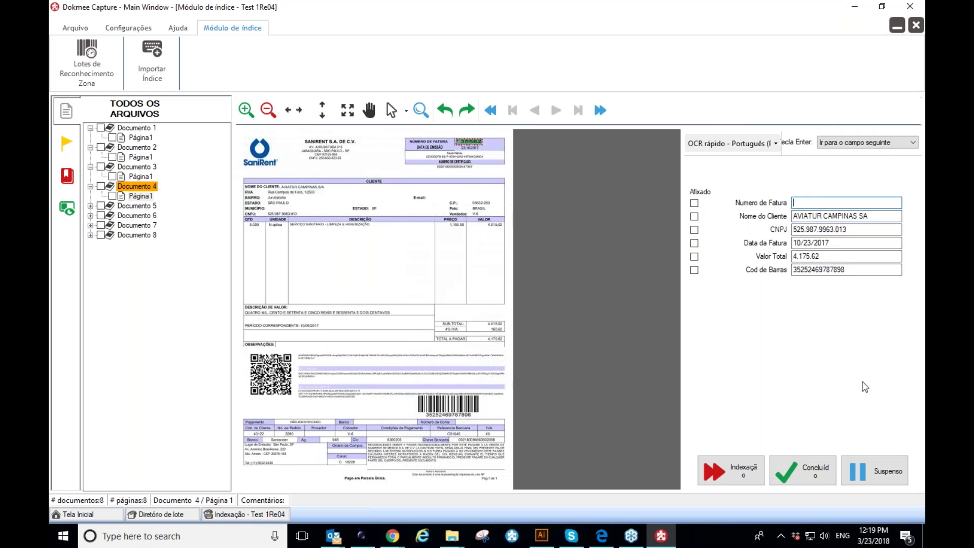
pyautogui.click(246, 109)
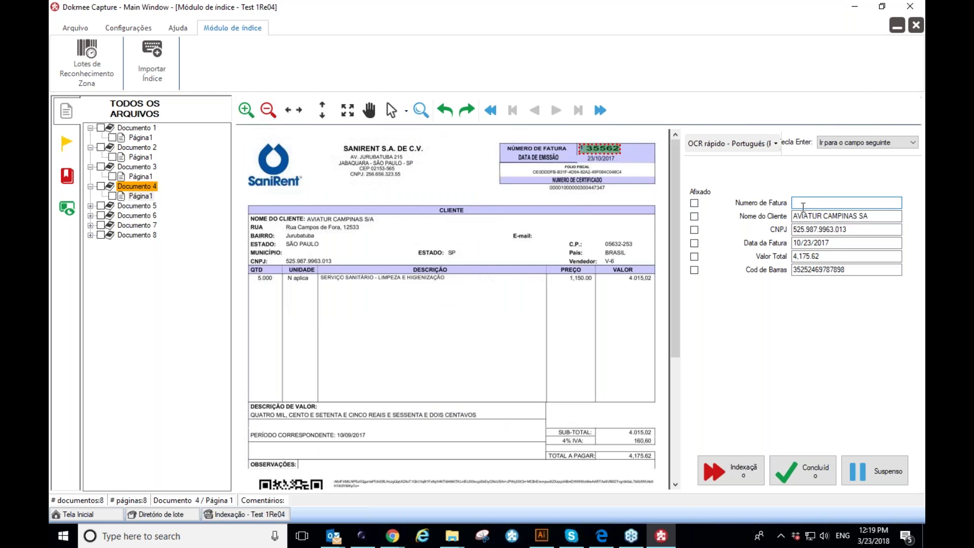
pyautogui.write('5562')
pyautogui.click(735, 471)
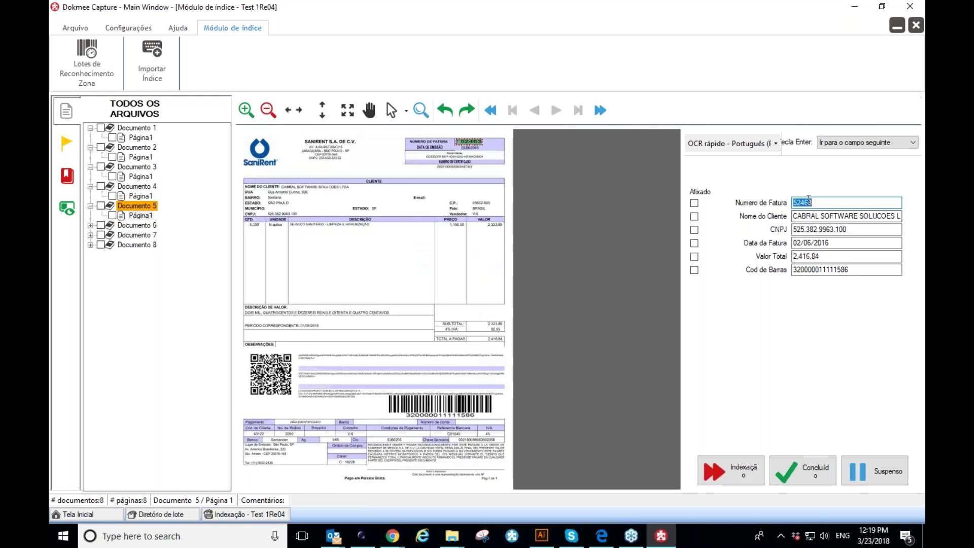
# - Return to Documento 4, clear Nome do Cliente and refill it by capturing AVIATUR CAMPINAS S/A from the page with quick OCR
pyautogui.press('Up')
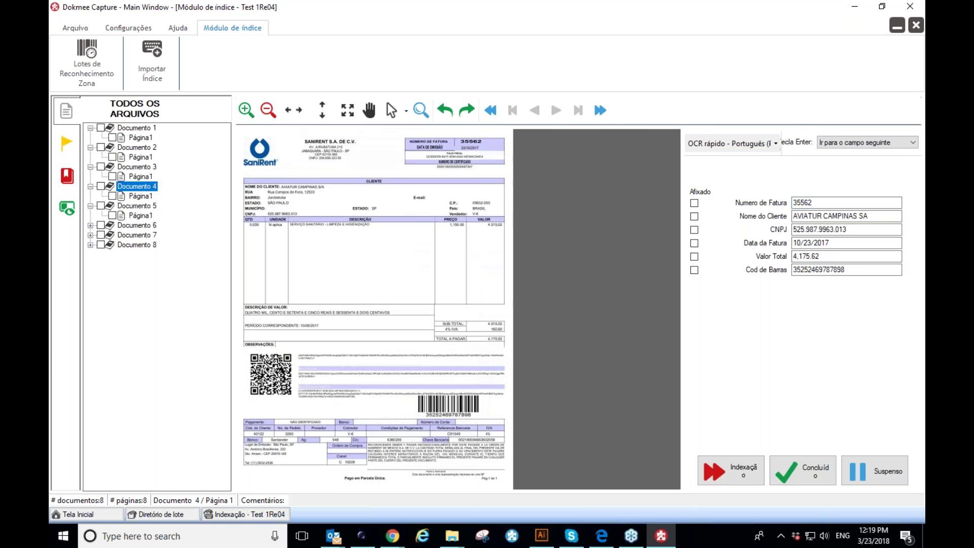
pyautogui.click(852, 203)
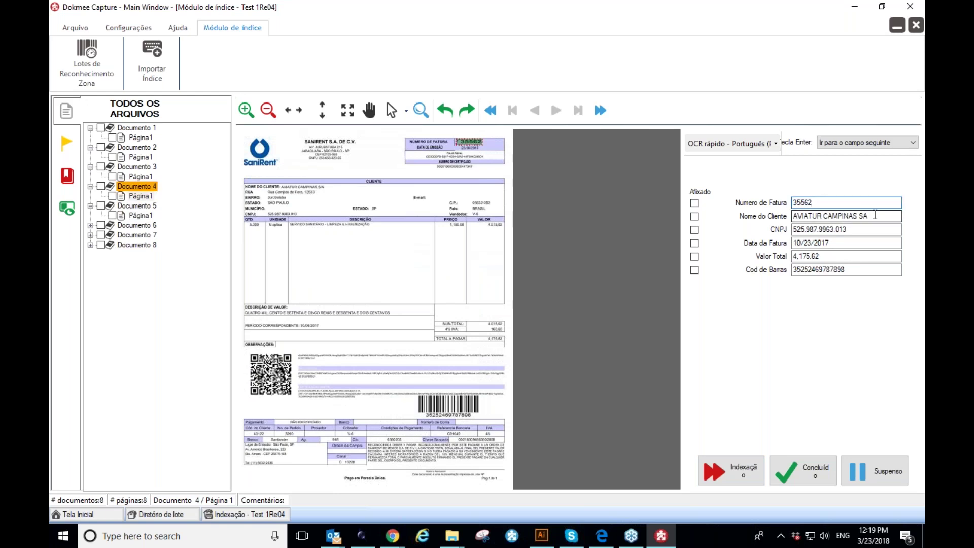
pyautogui.press('Return')
pyautogui.press('BackSpace')
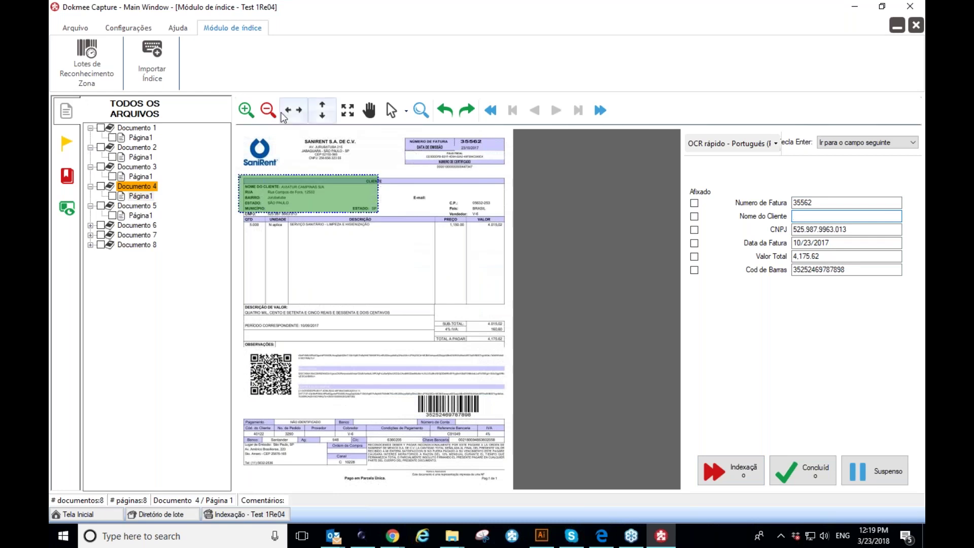
pyautogui.click(246, 111)
pyautogui.click(246, 110)
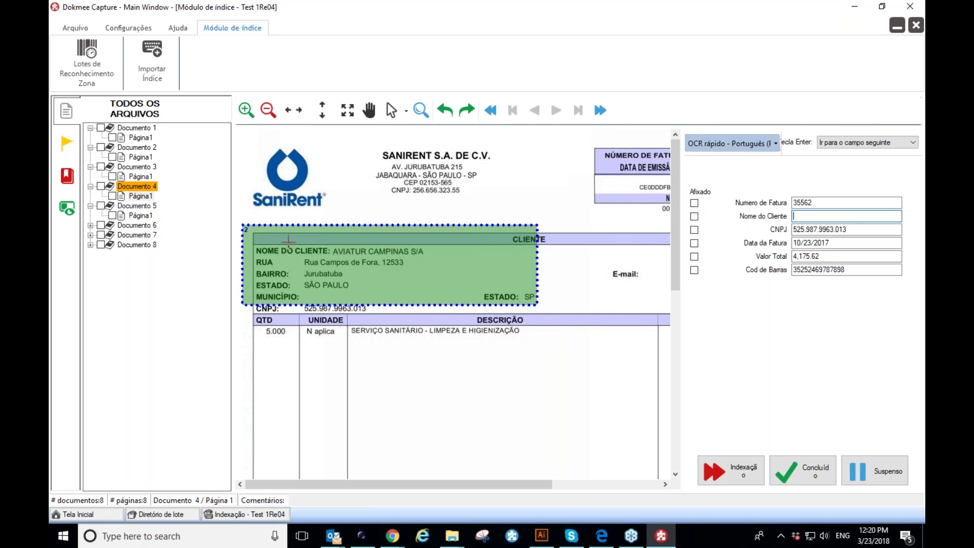
pyautogui.moveTo(332, 245); pyautogui.dragTo(427, 256)
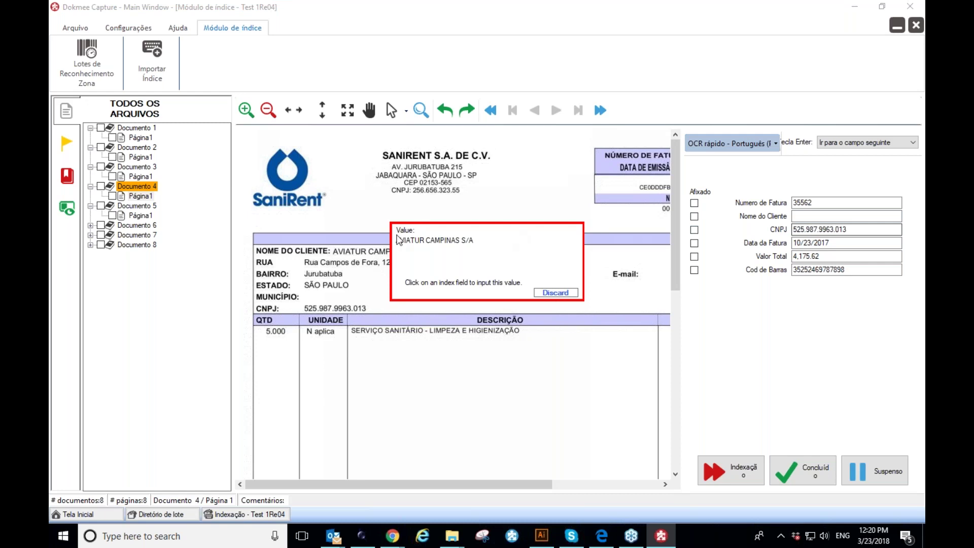
pyautogui.click(806, 217)
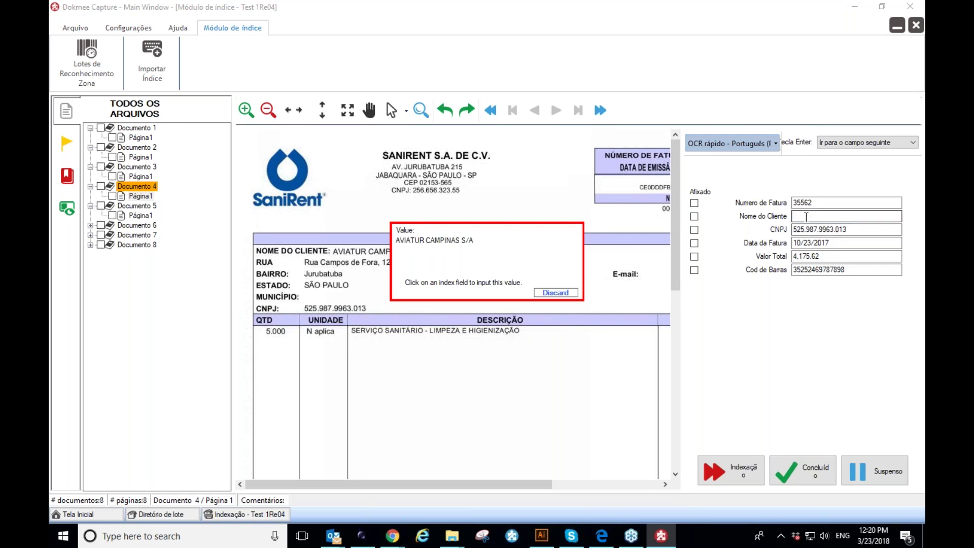
# - Remove the slash from the captured client name in Documento 4 and index the document
pyautogui.click(731, 468)
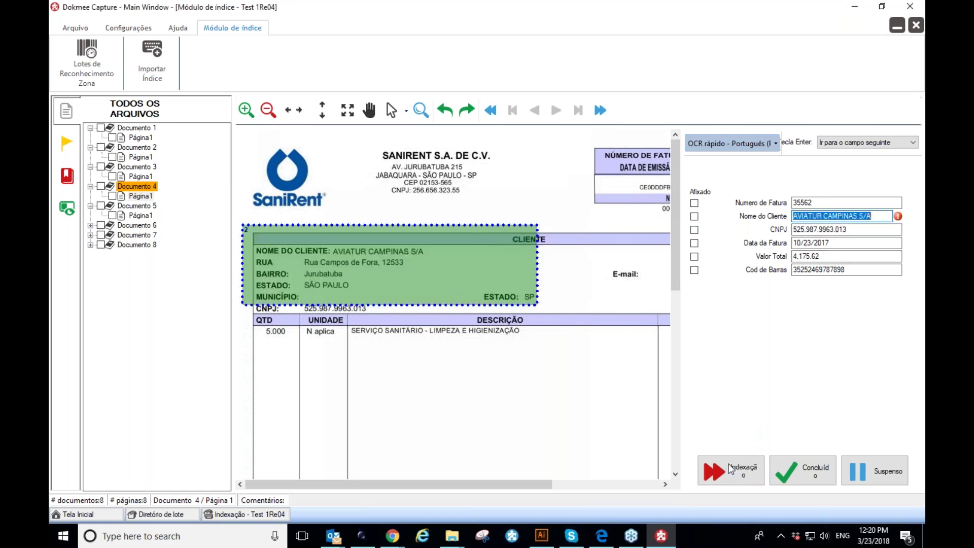
pyautogui.click(868, 216)
pyautogui.press('BackSpace')
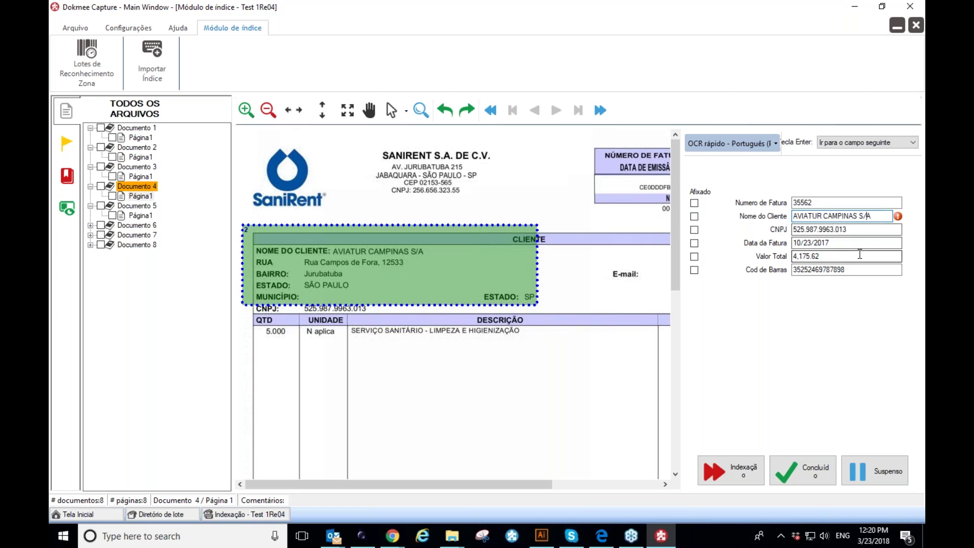
pyautogui.click(732, 469)
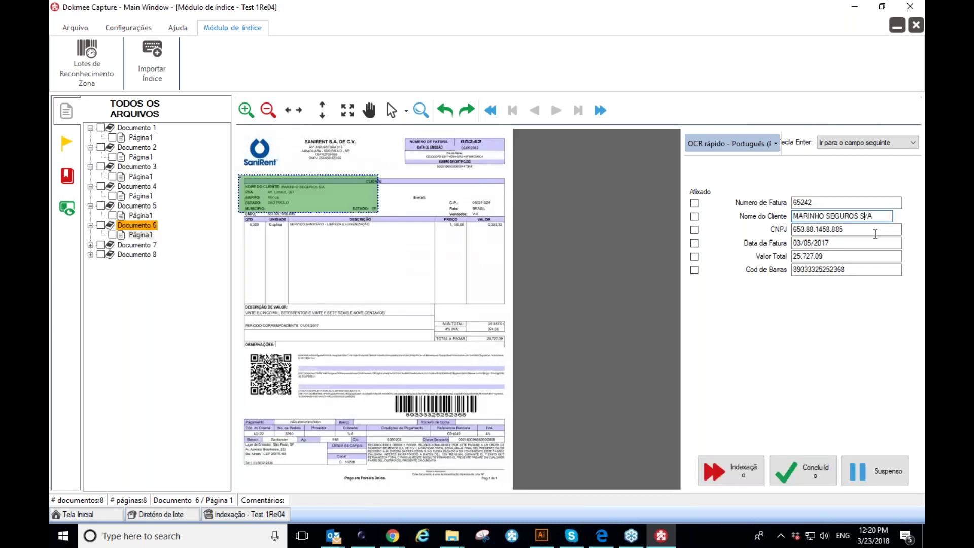
# - Remove the slash from Nome do Cliente in Documento 6 and finish indexing the batch through Documento 8
pyautogui.click(868, 216)
pyautogui.press('BackSpace')
pyautogui.click(733, 467)
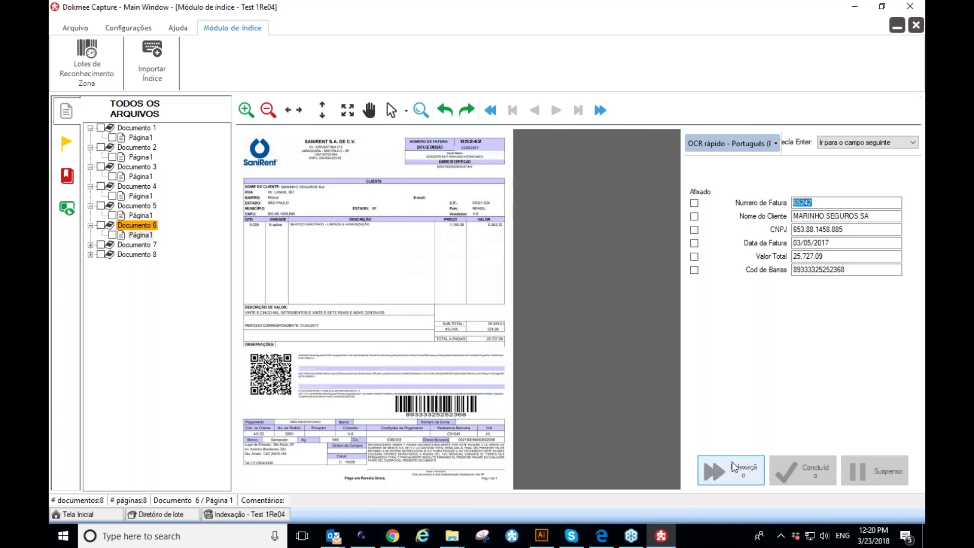
pyautogui.click(731, 471)
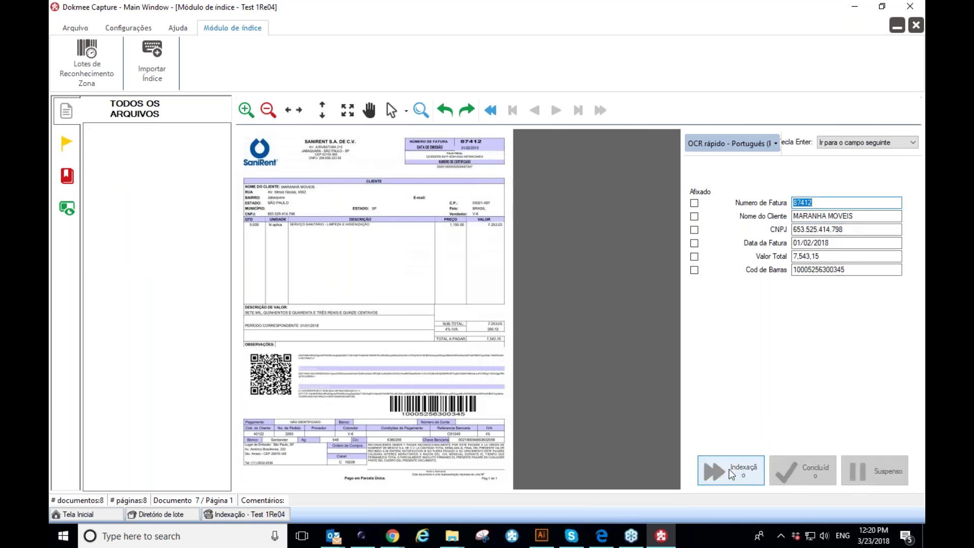
pyautogui.click(732, 473)
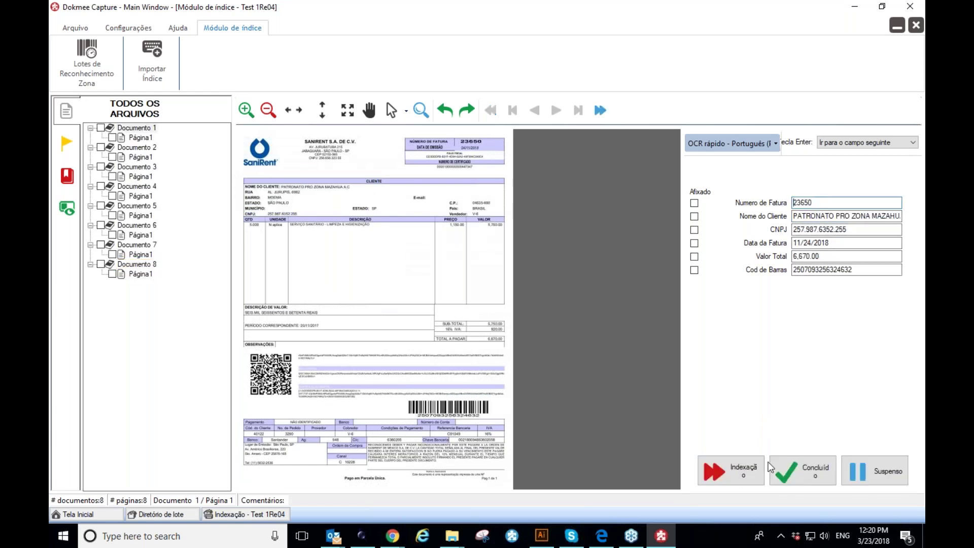
pyautogui.click(818, 474)
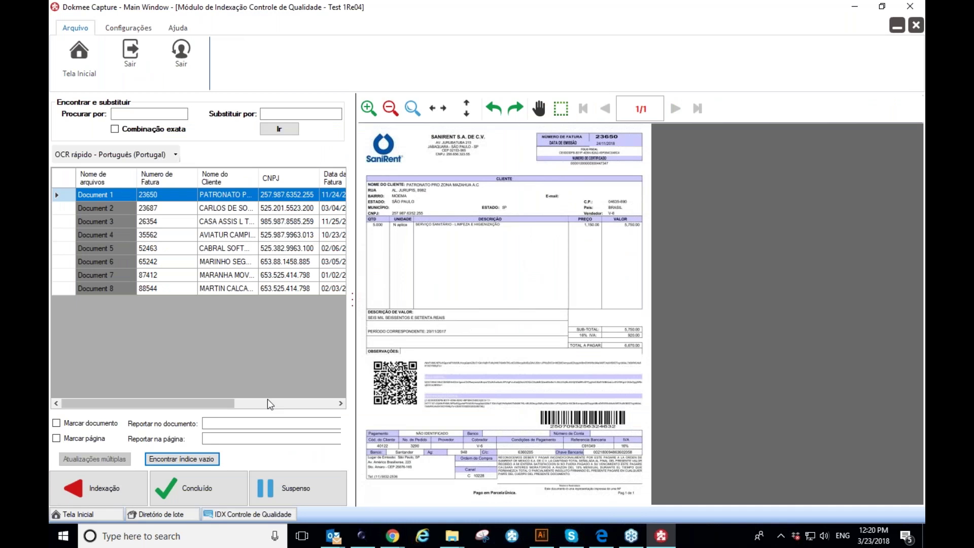
# - Check the index values of several documents against their page images and complete the index quality control
pyautogui.moveTo(167, 408); pyautogui.dragTo(132, 390)
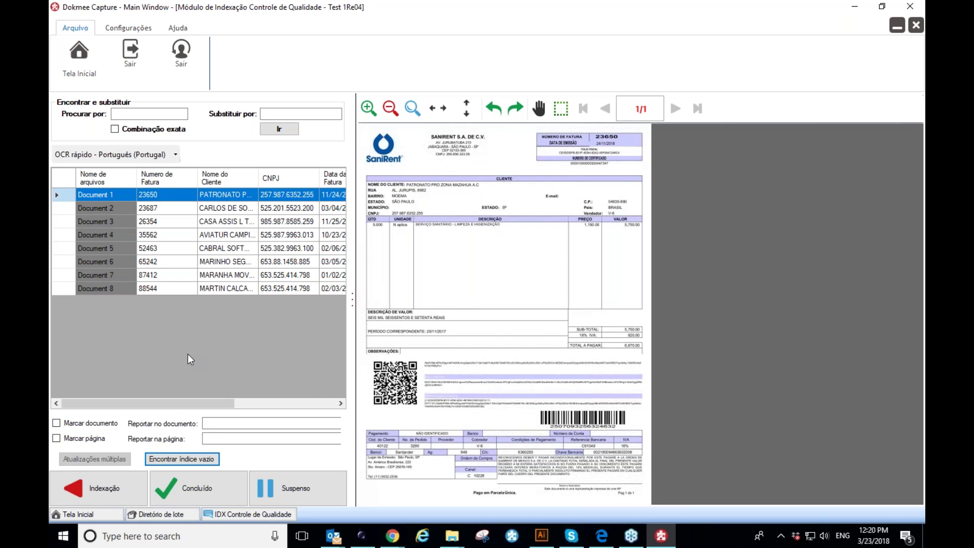
pyautogui.moveTo(206, 406); pyautogui.dragTo(50, 219)
pyautogui.click(64, 208)
pyautogui.click(68, 224)
pyautogui.click(63, 232)
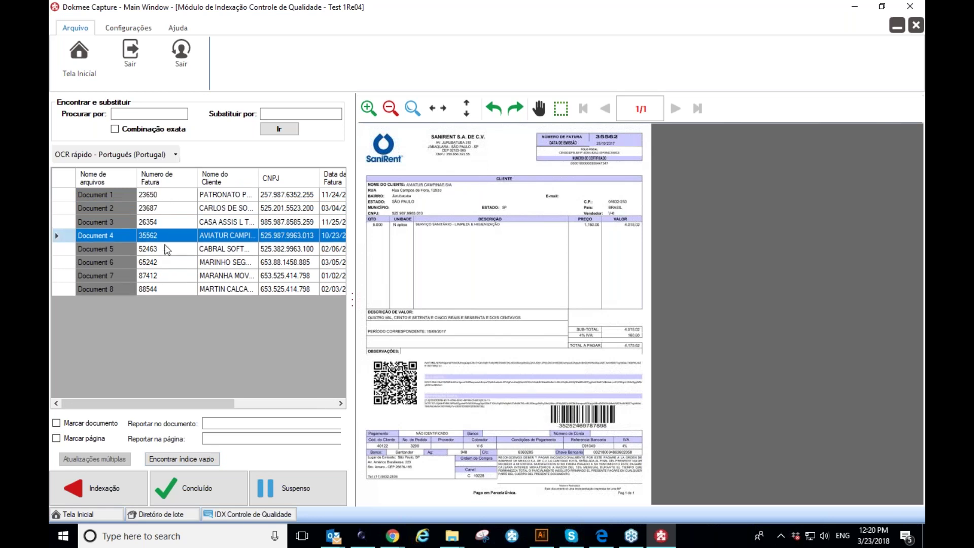
pyautogui.click(172, 193)
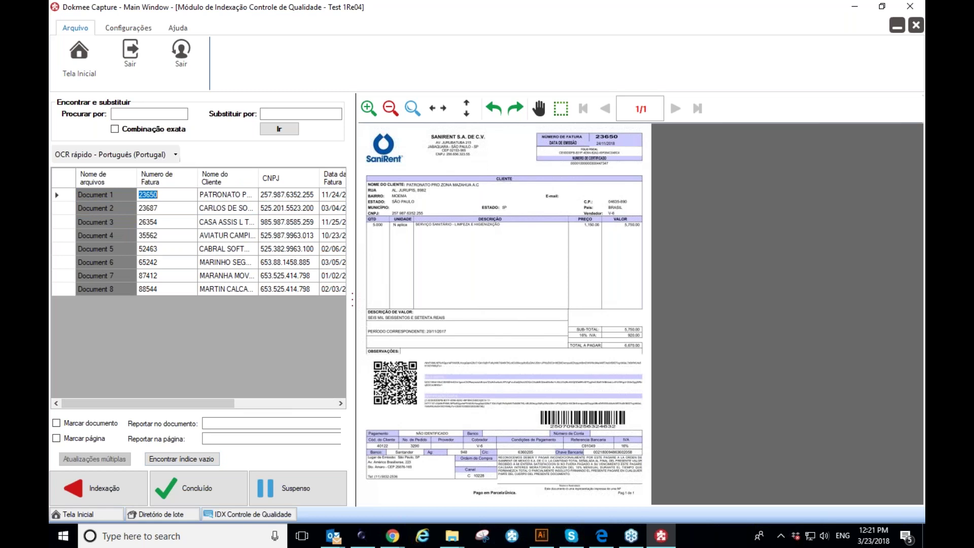
pyautogui.click(213, 483)
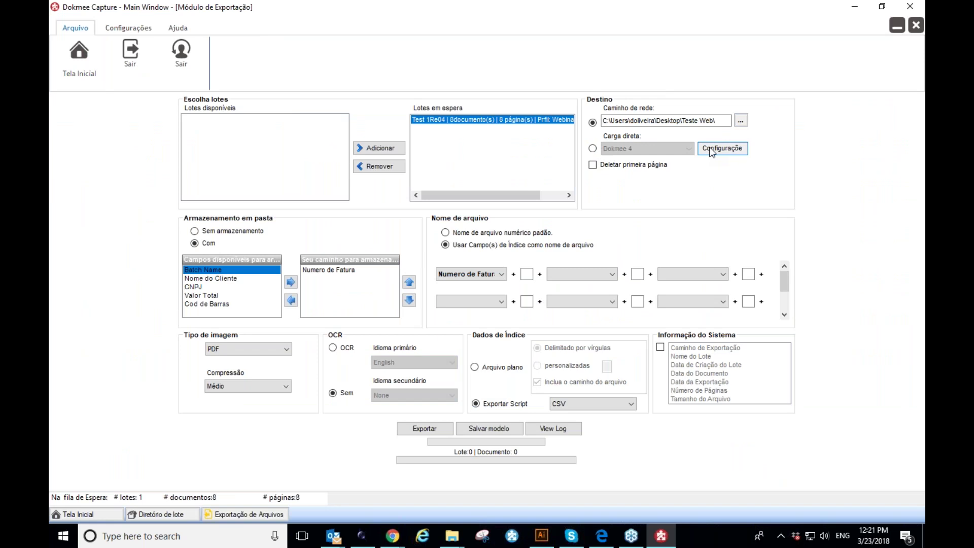
# - Create a folder named teste Webinar_1 on the desktop while browsing for the network export path
pyautogui.click(740, 121)
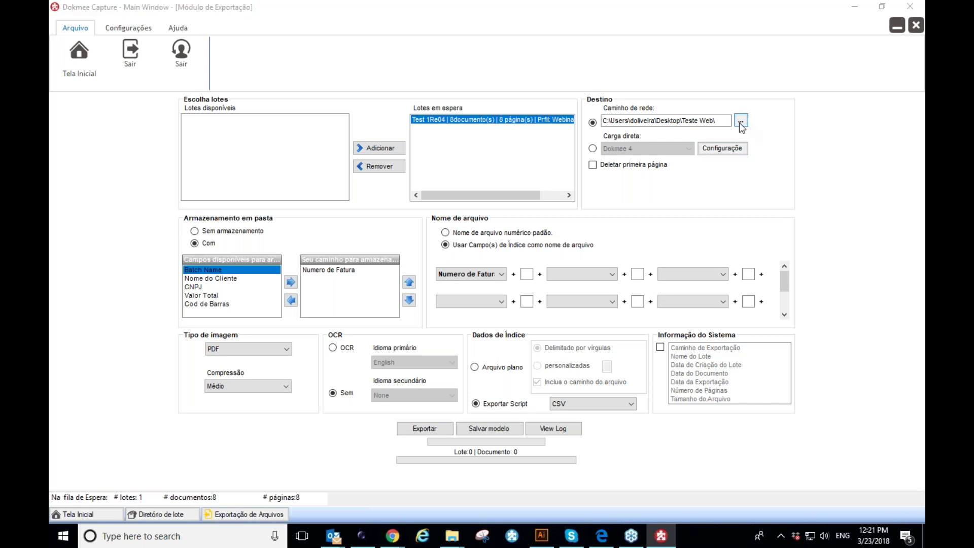
pyautogui.click(430, 413)
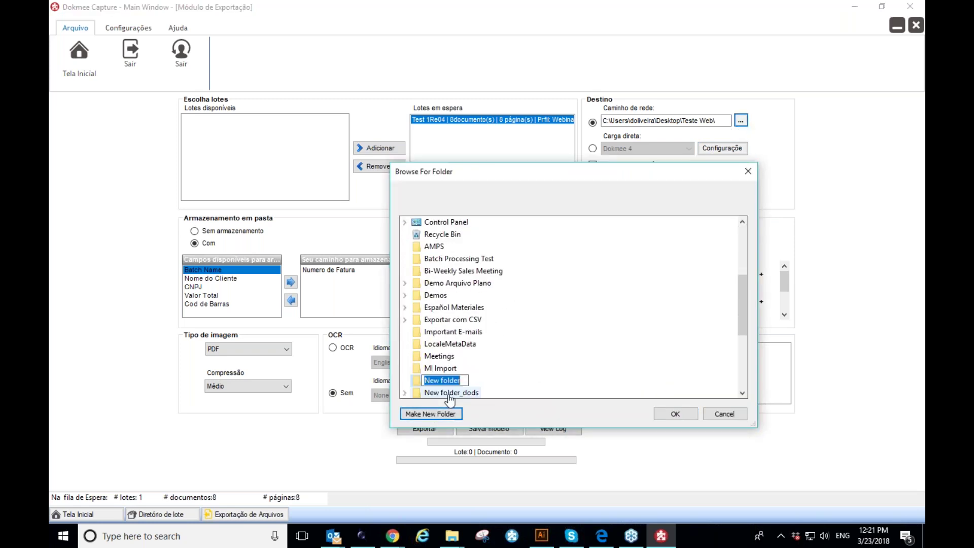
pyautogui.write('tESTE')
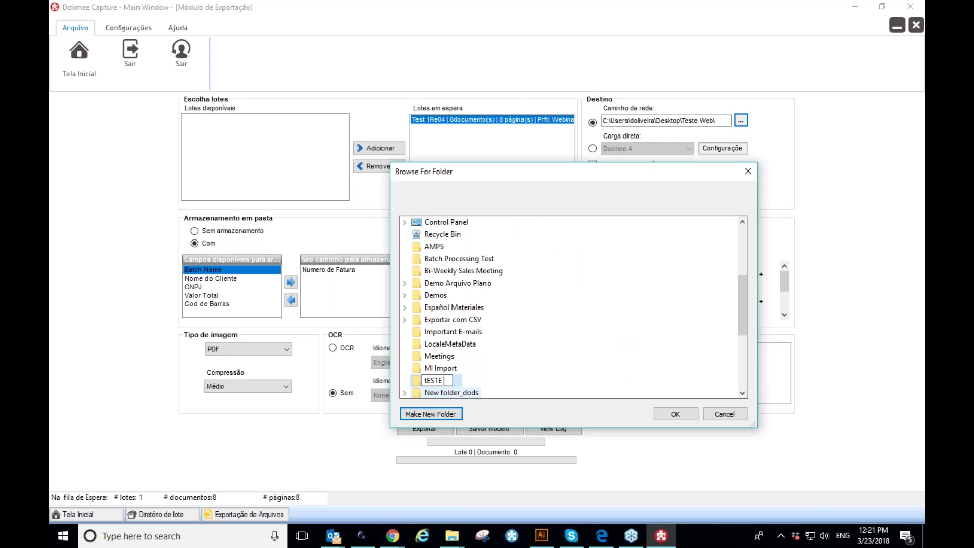
pyautogui.press('BackSpace')
pyautogui.press('BackSpace')
pyautogui.press('BackSpace')
pyautogui.press('BackSpace')
pyautogui.press('BackSpace')
pyautogui.write('teste Webinar')
pyautogui.write('_1')
pyautogui.click(685, 412)
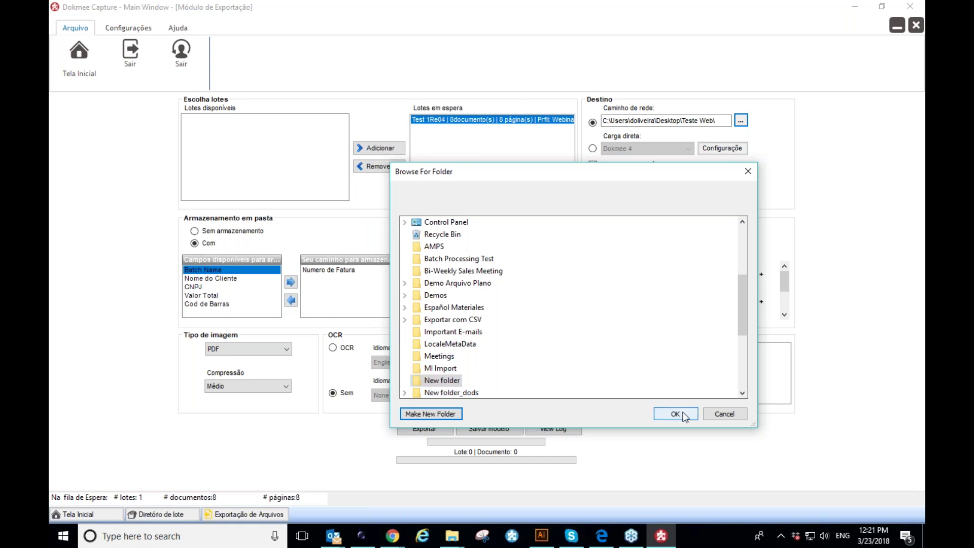
# - Set the network export path to the teste Webinar_1 folder on the desktop
pyautogui.click(741, 120)
pyautogui.scroll(-6, 577, 302)
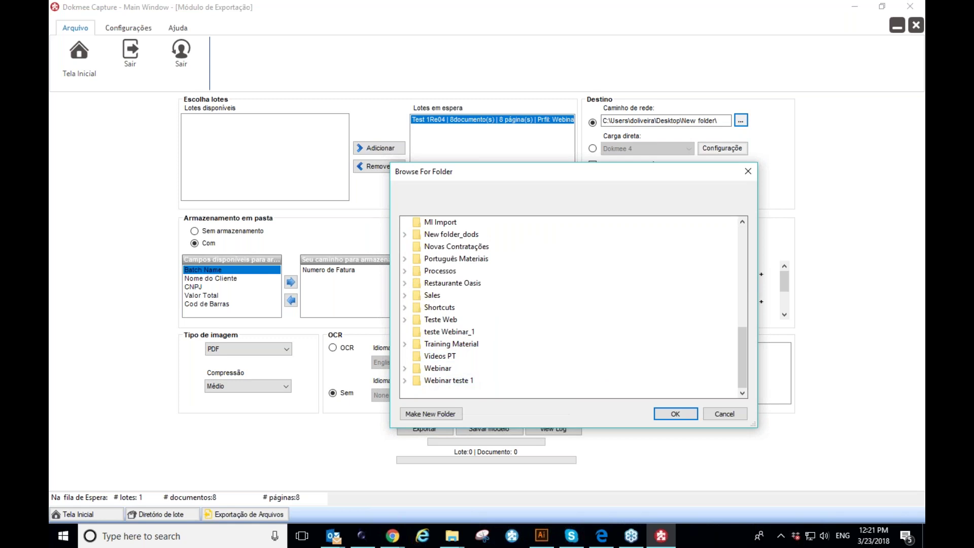
pyautogui.click(461, 333)
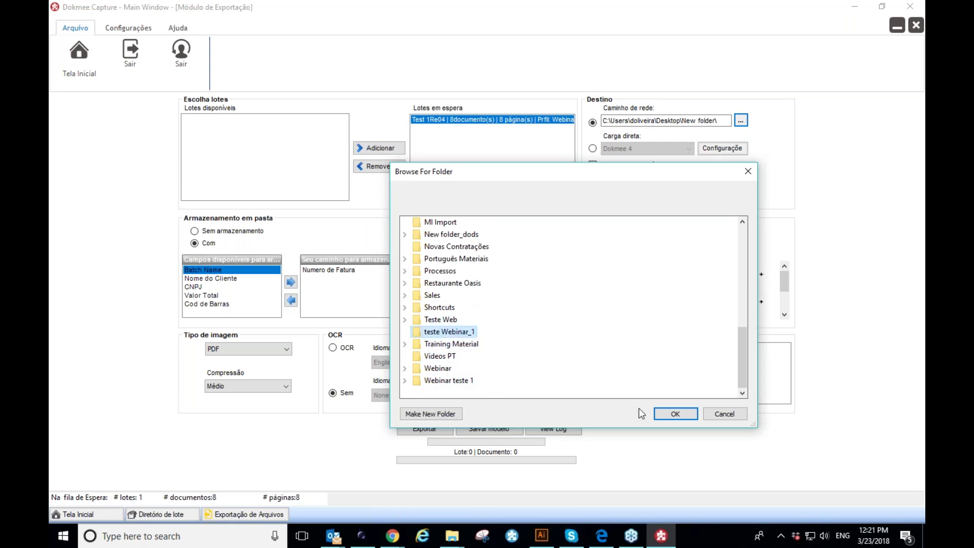
pyautogui.click(675, 412)
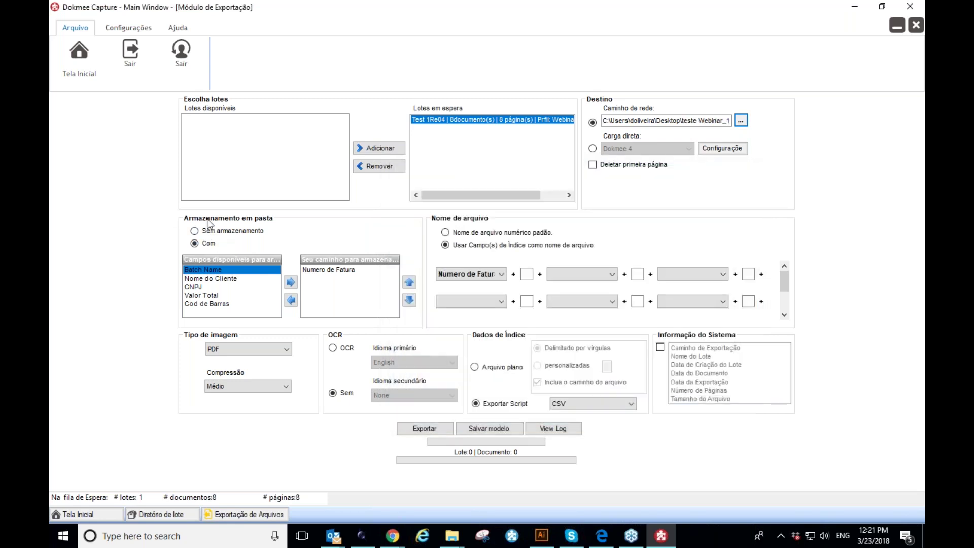
# - Review the Numero de Fatura storage and file name settings and choose PDF as the image type
pyautogui.click(324, 273)
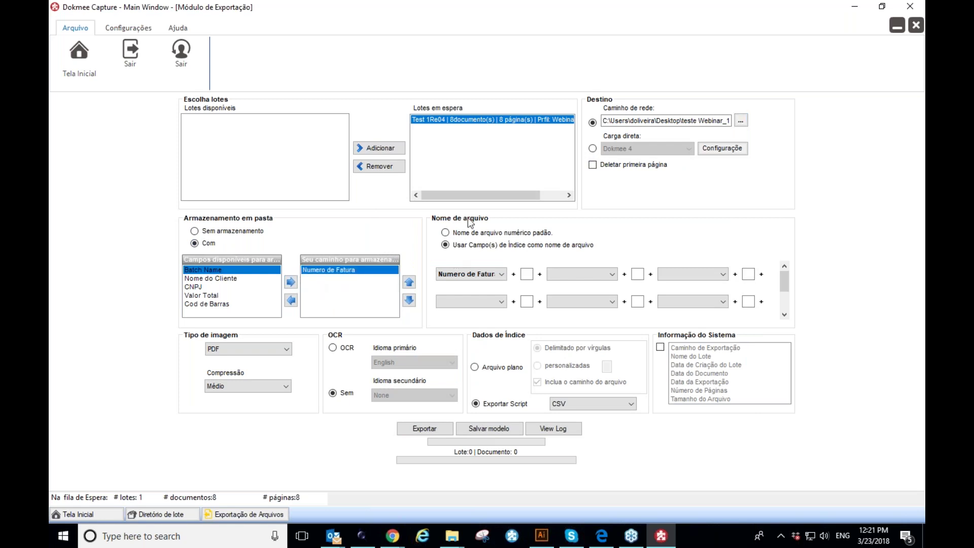
pyautogui.click(528, 275)
pyautogui.click(288, 352)
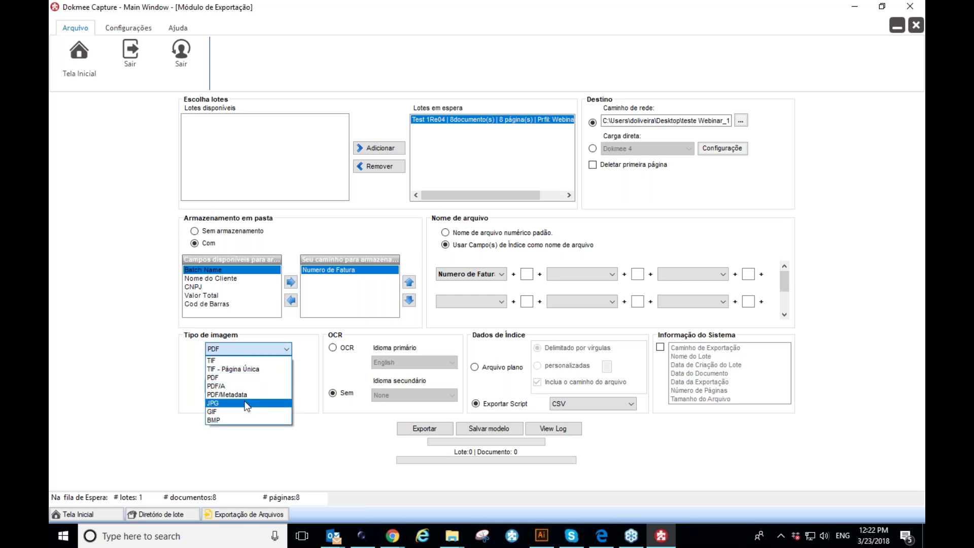
pyautogui.click(239, 378)
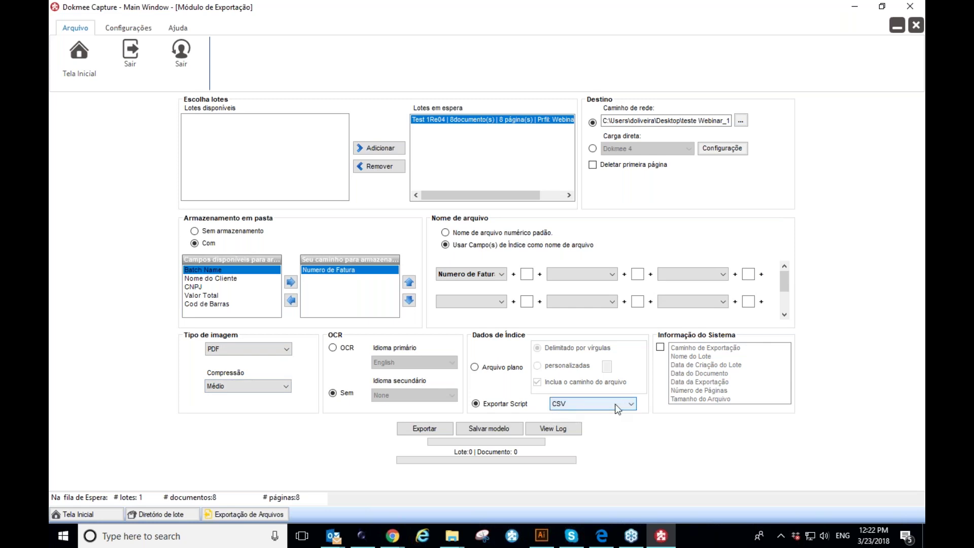
# - Save the export template and export the batch Test 1Re04, closing the export summary
pyautogui.click(497, 429)
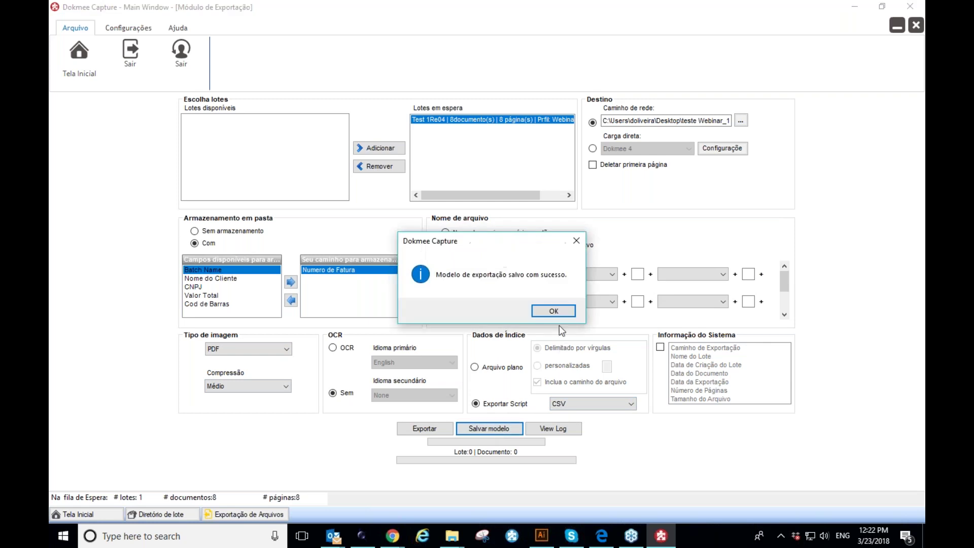
pyautogui.click(552, 309)
pyautogui.click(431, 432)
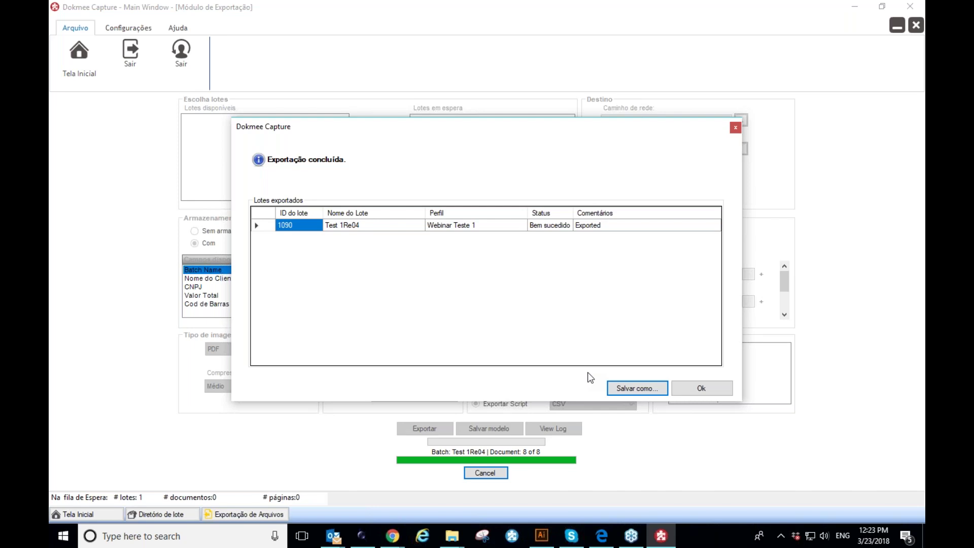
pyautogui.click(704, 384)
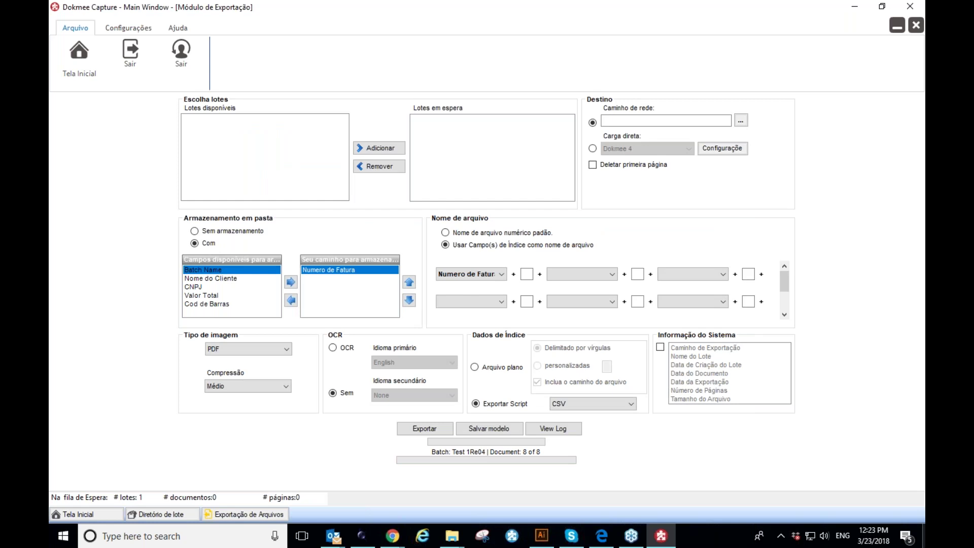
# - View the exported 23650.pdf from subfolder 23650 of teste Webinar_1 on the desktop, and close its browser view
pyautogui.press('super+d')
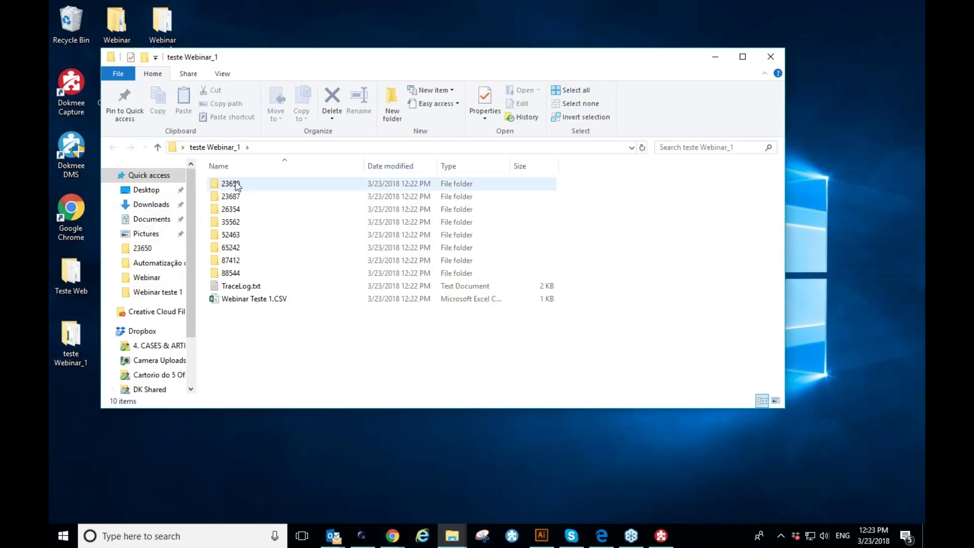
pyautogui.doubleClick(253, 183)
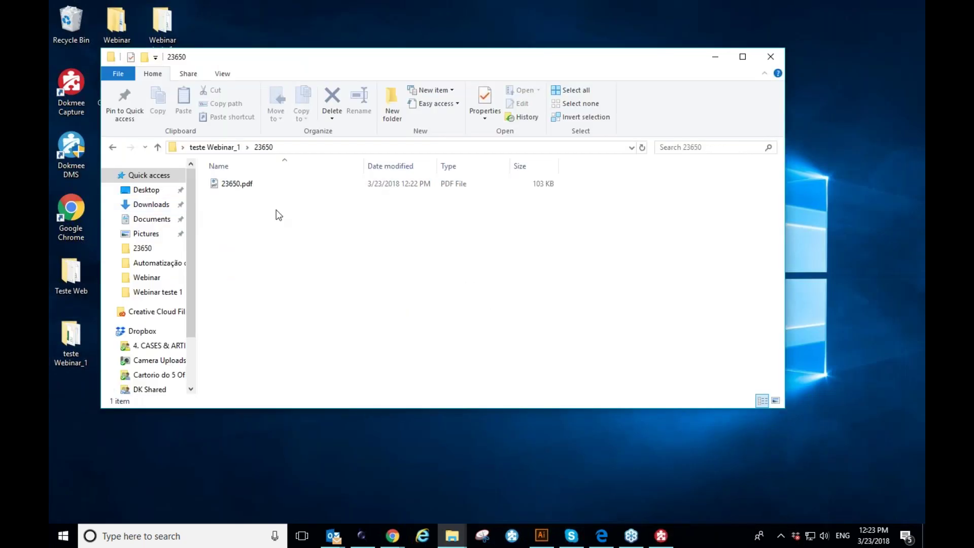
pyautogui.doubleClick(234, 184)
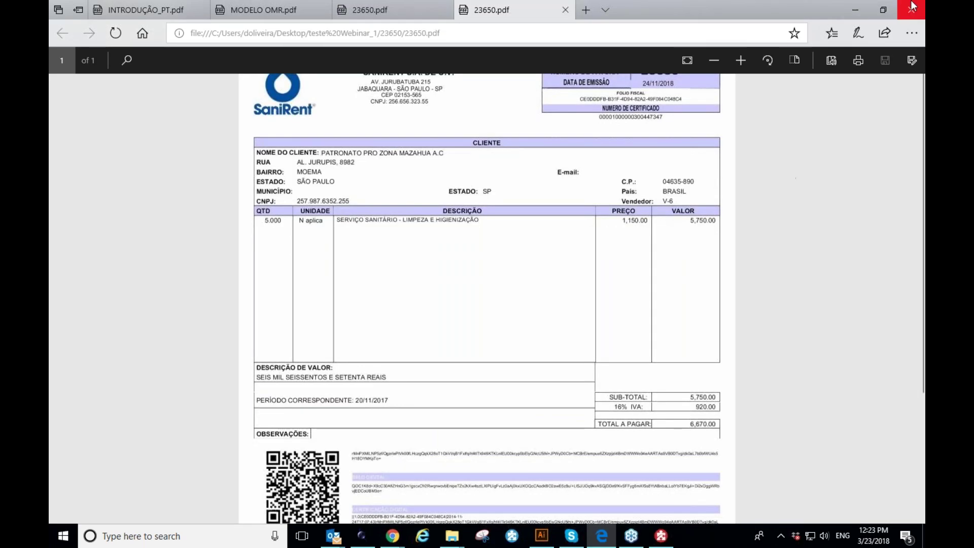
pyautogui.click(565, 10)
pyautogui.click(444, 9)
pyautogui.click(855, 10)
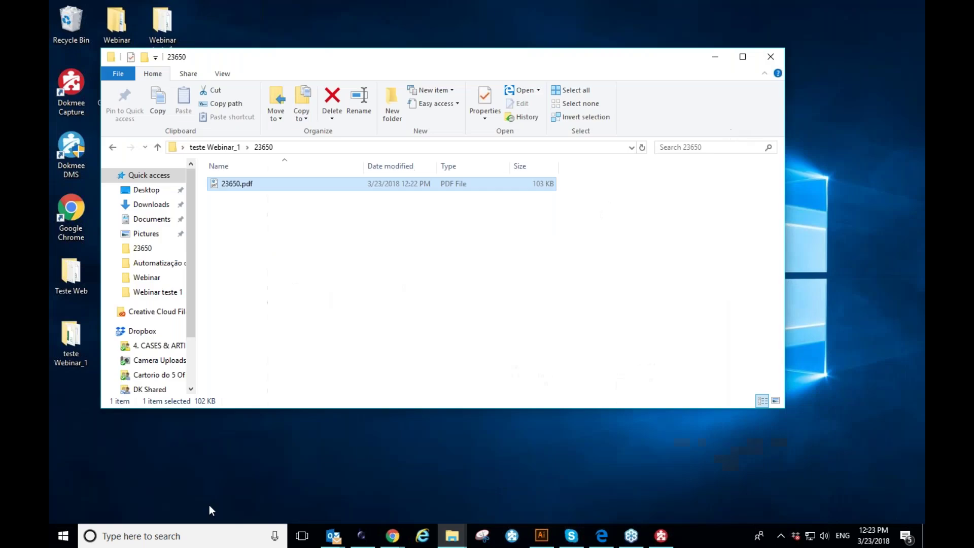
# - Open Webinar Teste 1.CSV from the teste Webinar_1 folder in Excel and autofit all column widths
pyautogui.click(116, 148)
pyautogui.doubleClick(246, 298)
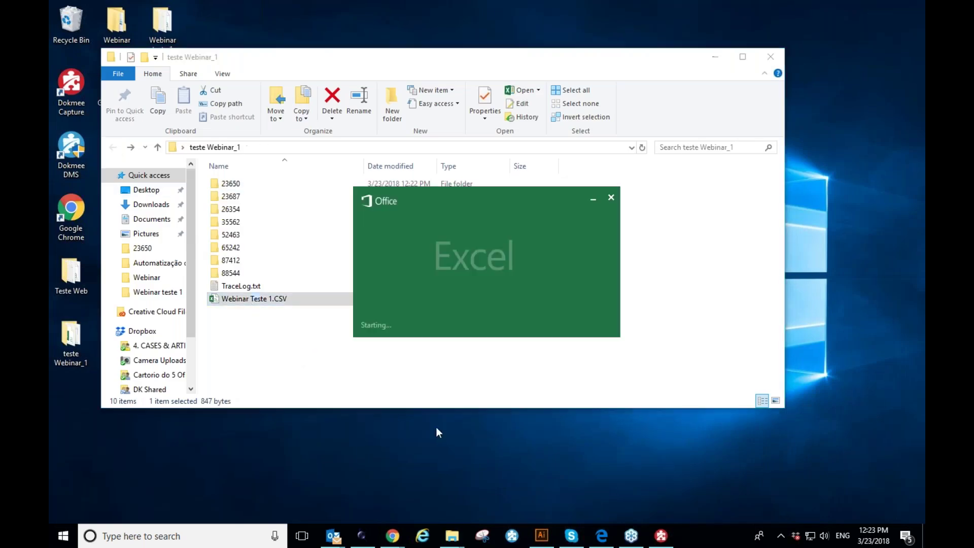
pyautogui.click(248, 151)
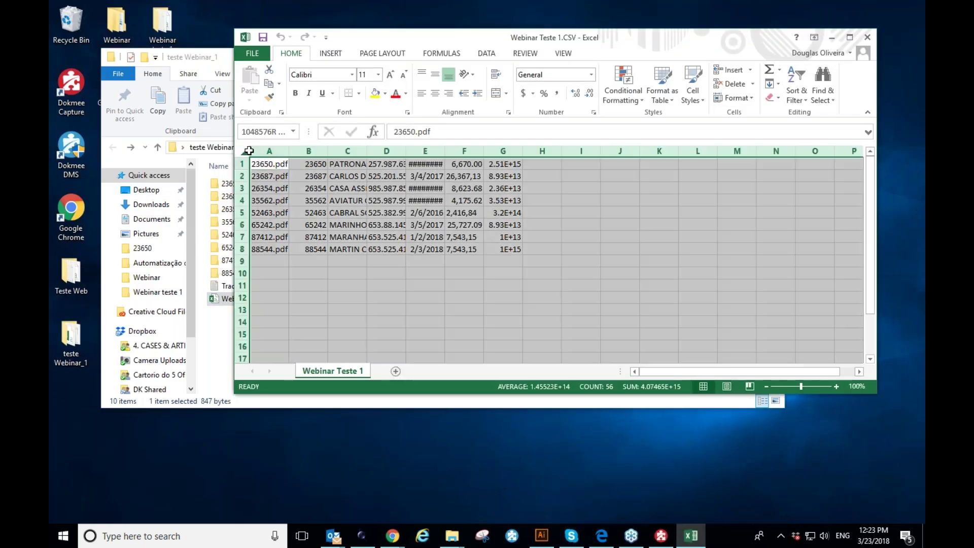
pyautogui.doubleClick(290, 151)
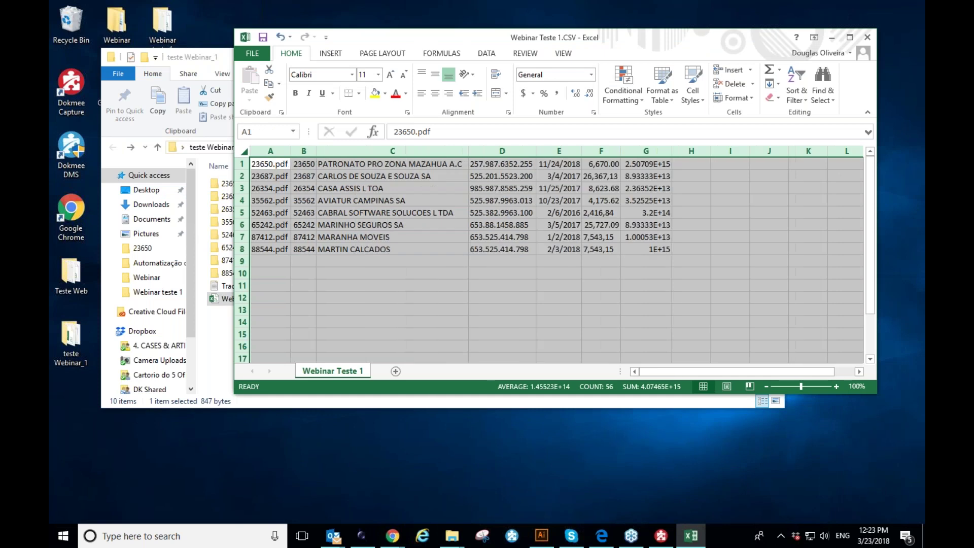
# - Format the barcode values in column G as Number with no decimal places
pyautogui.click(653, 151)
pyautogui.click(591, 74)
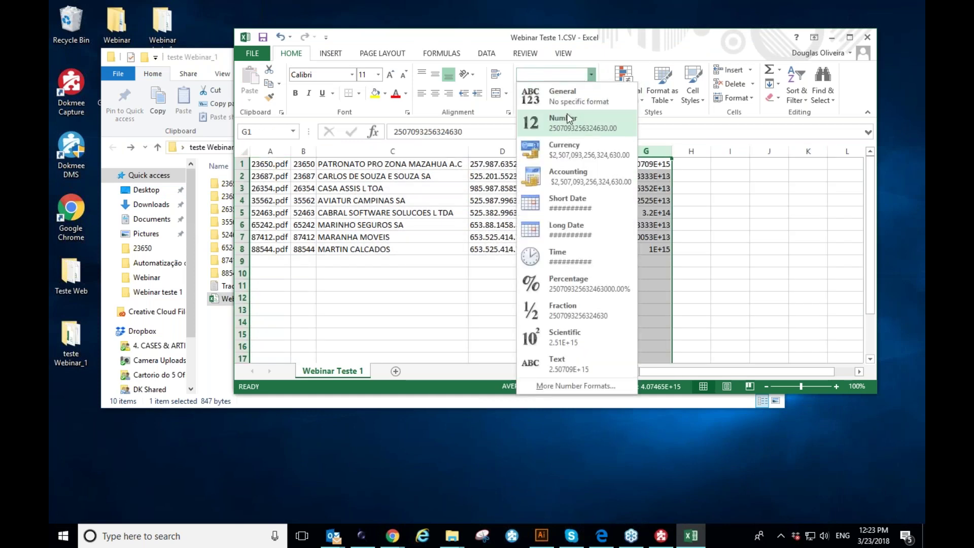
pyautogui.click(580, 102)
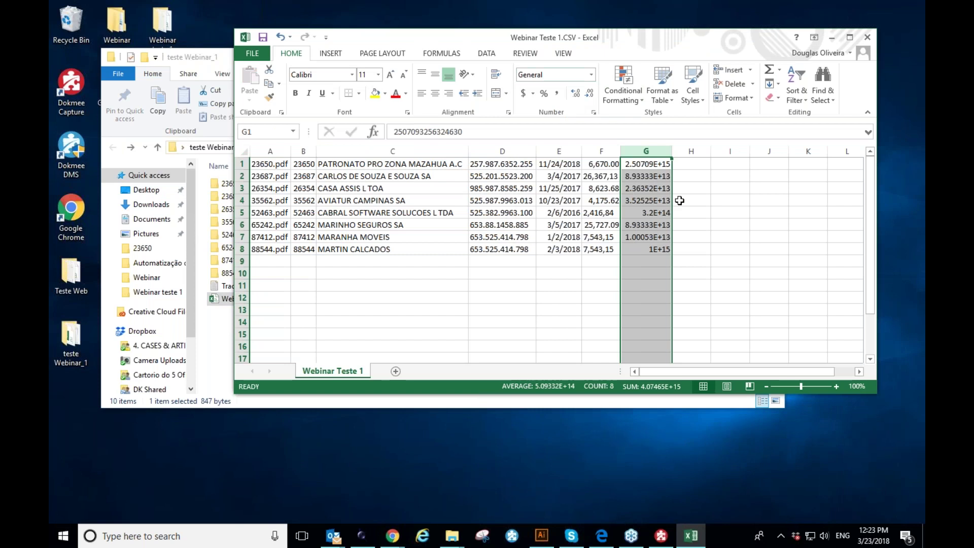
pyautogui.click(591, 74)
pyautogui.click(574, 128)
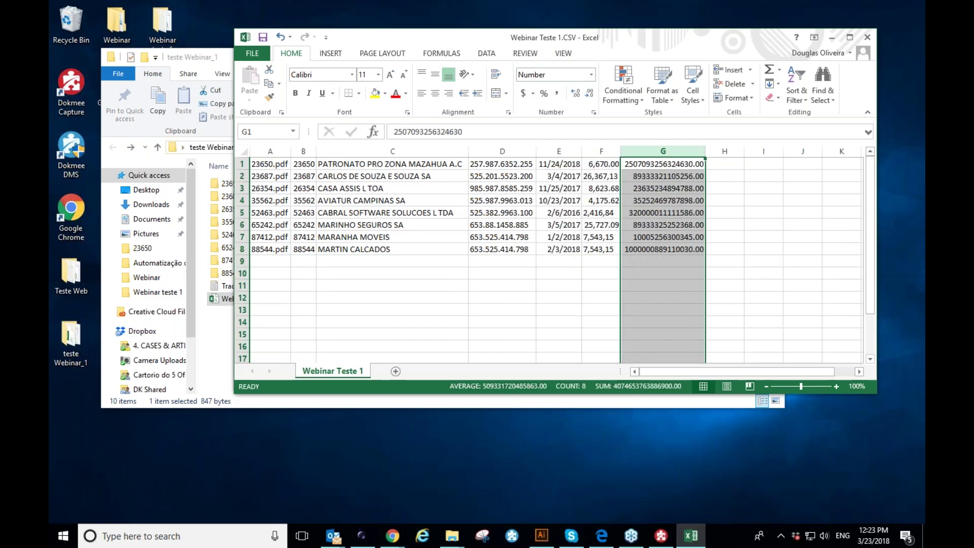
pyautogui.click(589, 93)
pyautogui.click(589, 93)
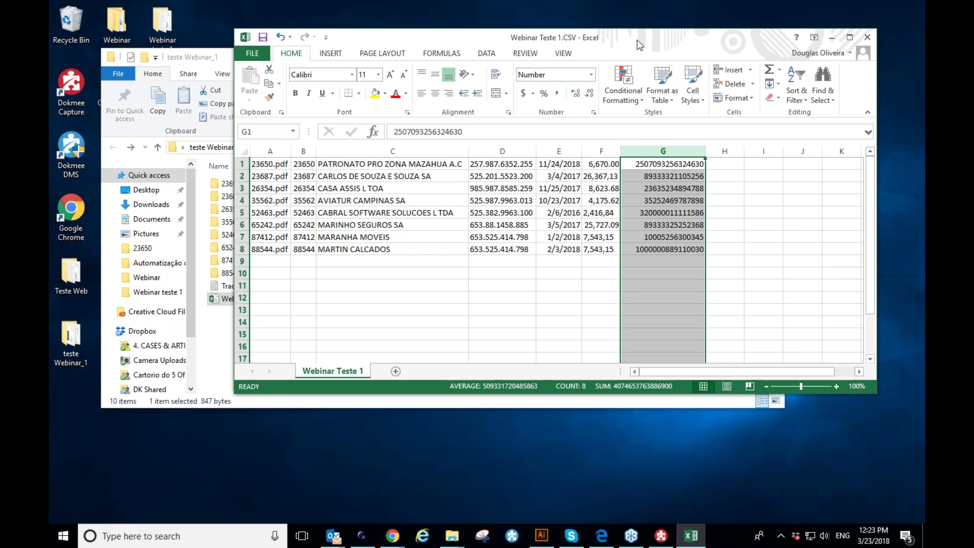
# - Minimize the spreadsheet and the export folder window, and switch back to Dokmee Capture
pyautogui.click(832, 37)
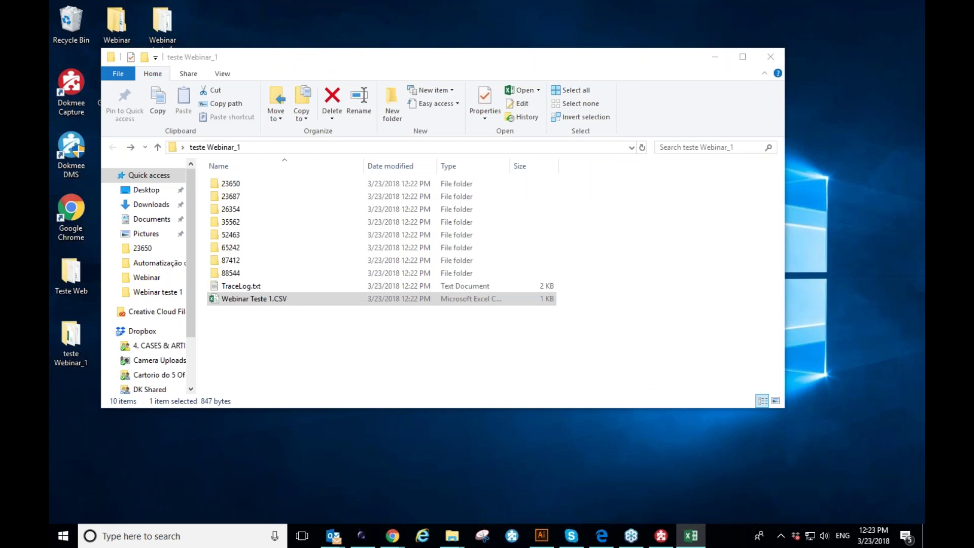
pyautogui.click(364, 117)
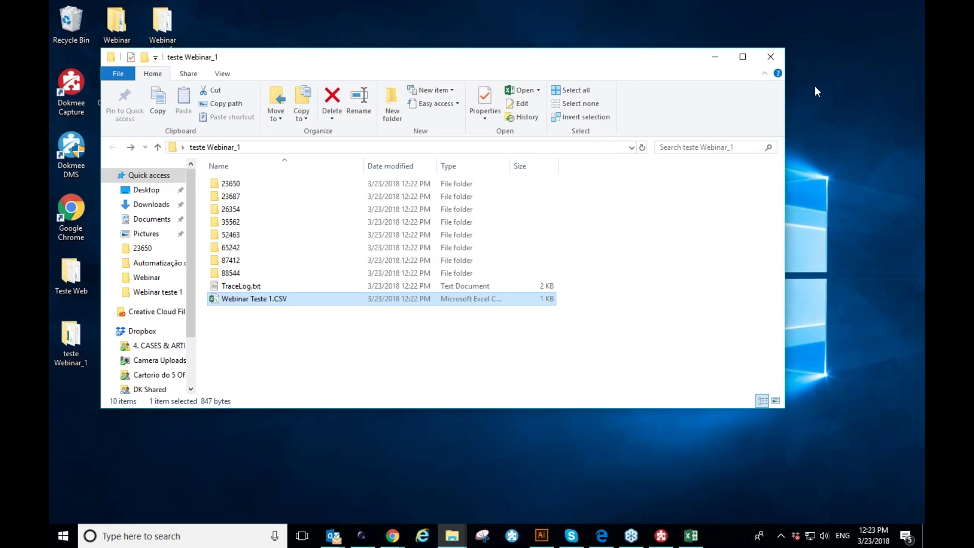
pyautogui.click(717, 57)
pyautogui.moveTo(571, 535)
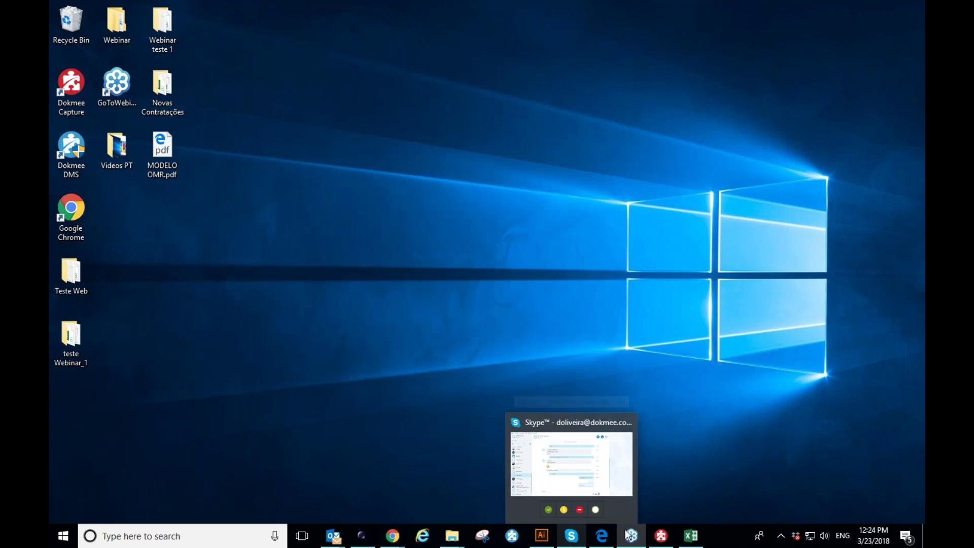
pyautogui.click(665, 543)
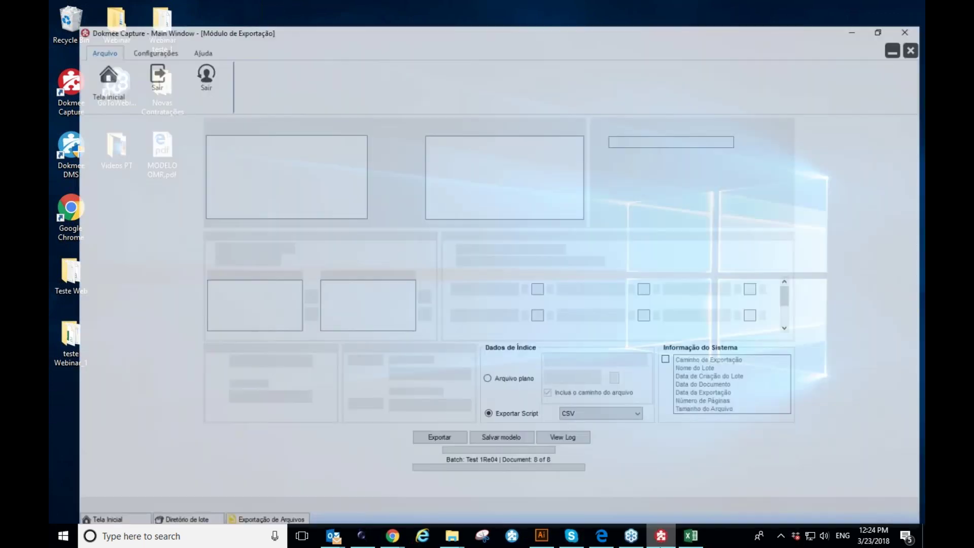
# - Open the batch profile manager, sort the profiles by descending Profile ID and open Teste Webinar 2 for editing
pyautogui.click(780, 187)
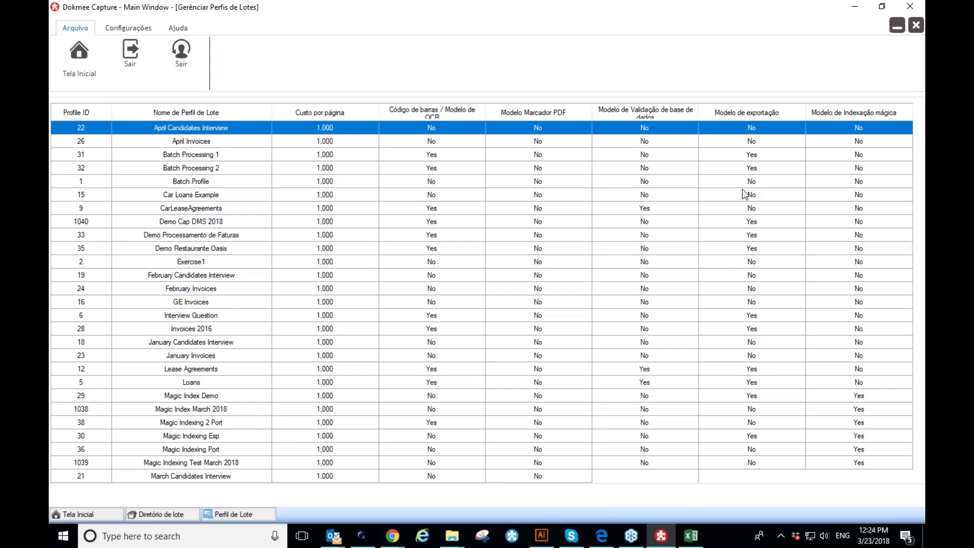
pyautogui.click(93, 118)
pyautogui.click(91, 146)
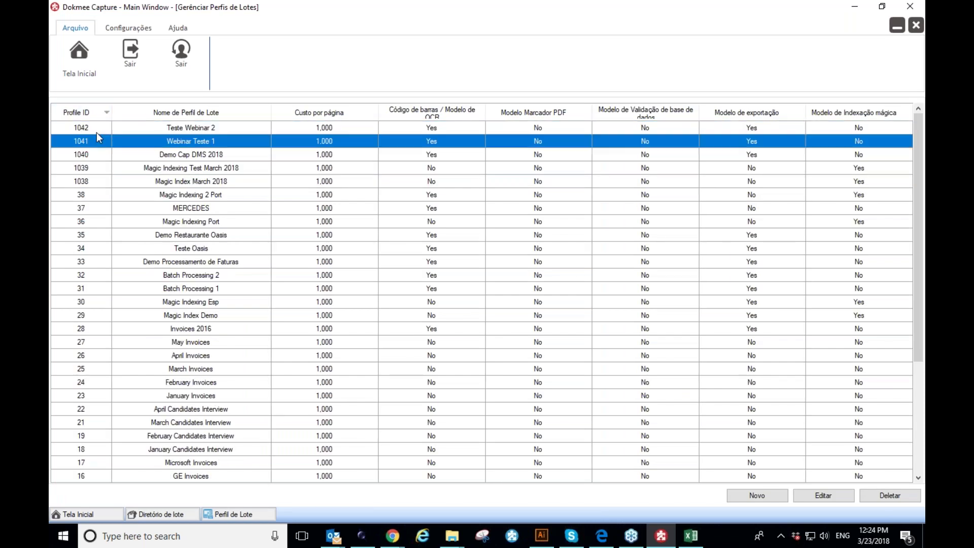
pyautogui.click(95, 131)
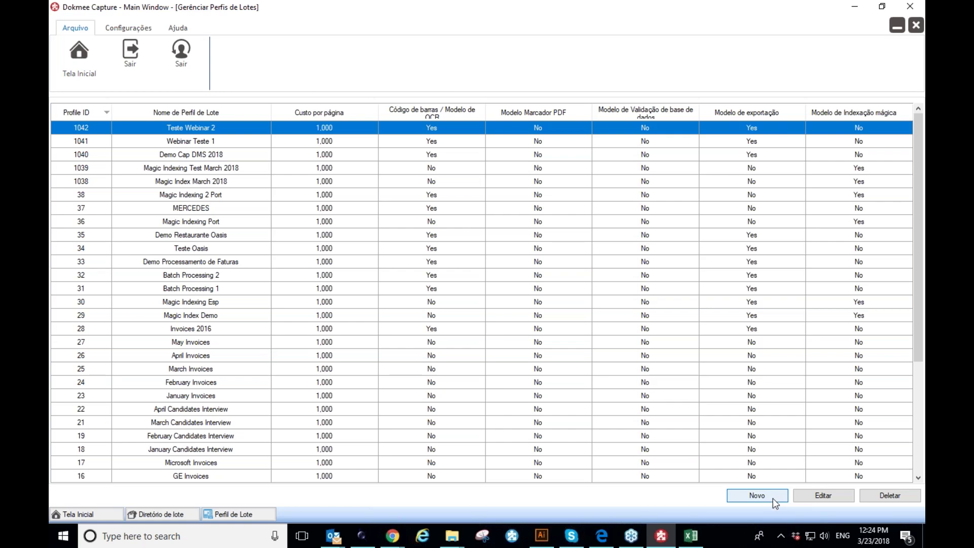
pyautogui.click(819, 497)
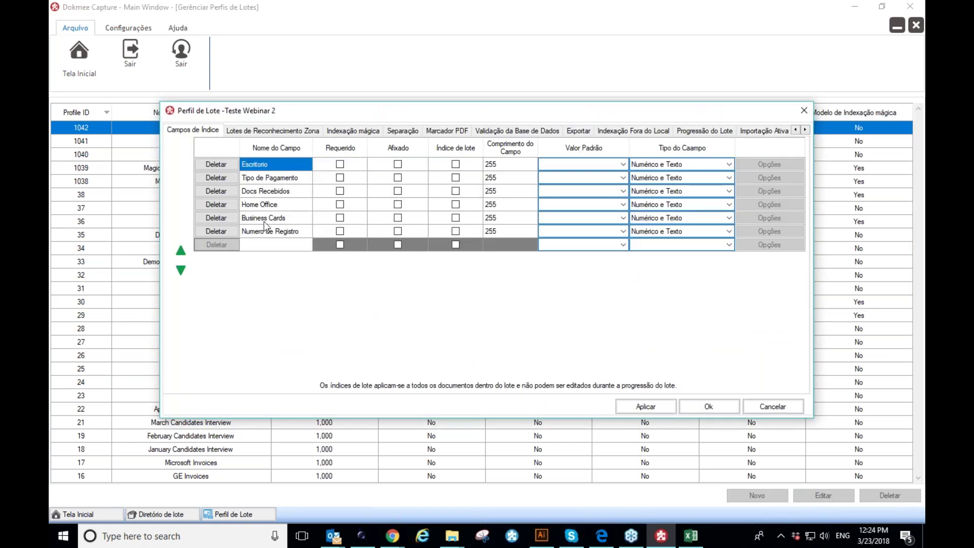
# - Check the MODELO OMR.pdf form in the browser, and show the zone recognition settings of the Teste Webinar 2 profile
pyautogui.click(601, 536)
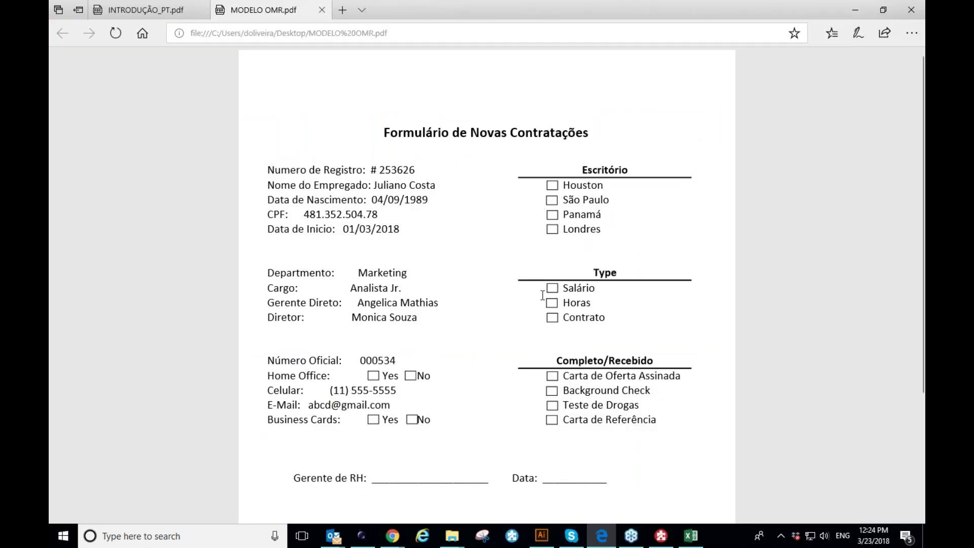
pyautogui.click(857, 11)
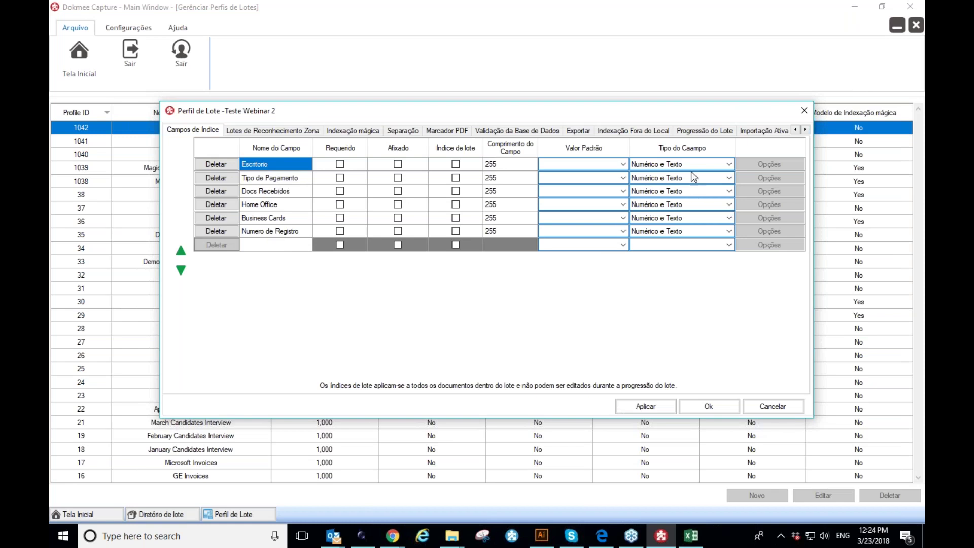
pyautogui.click(252, 130)
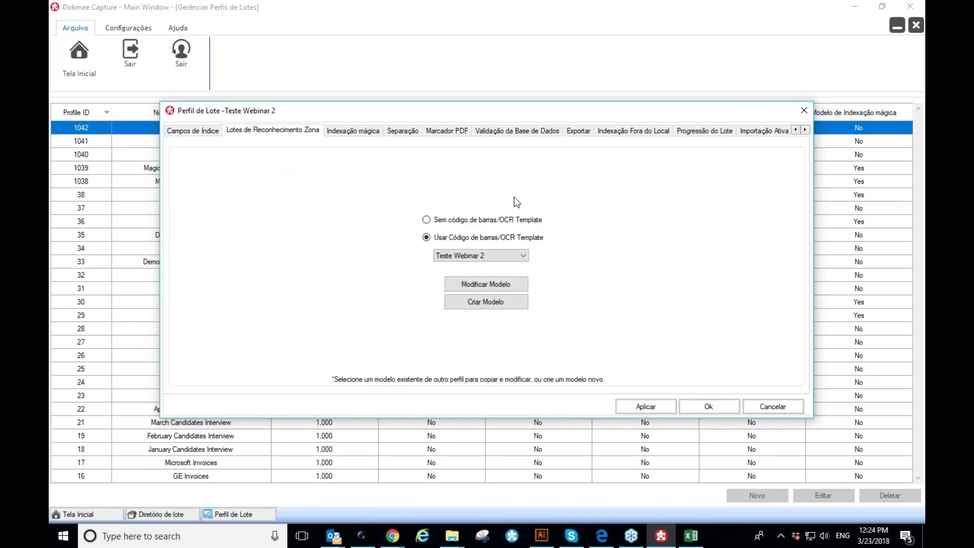
# - Open the Teste Webinar 2 zone template for modification, examine Zona 1's OMR mark labels and properties, and leave the template without saving
pyautogui.click(489, 288)
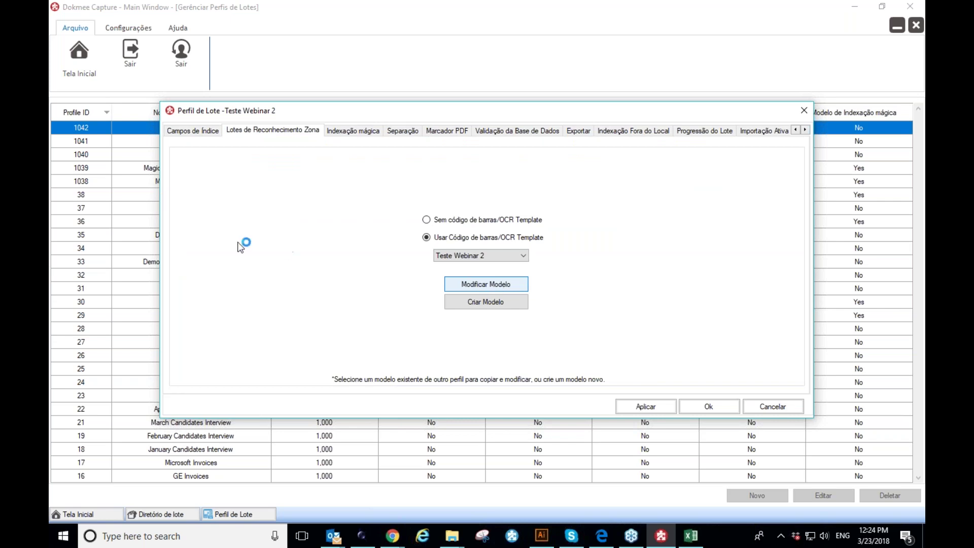
pyautogui.click(365, 109)
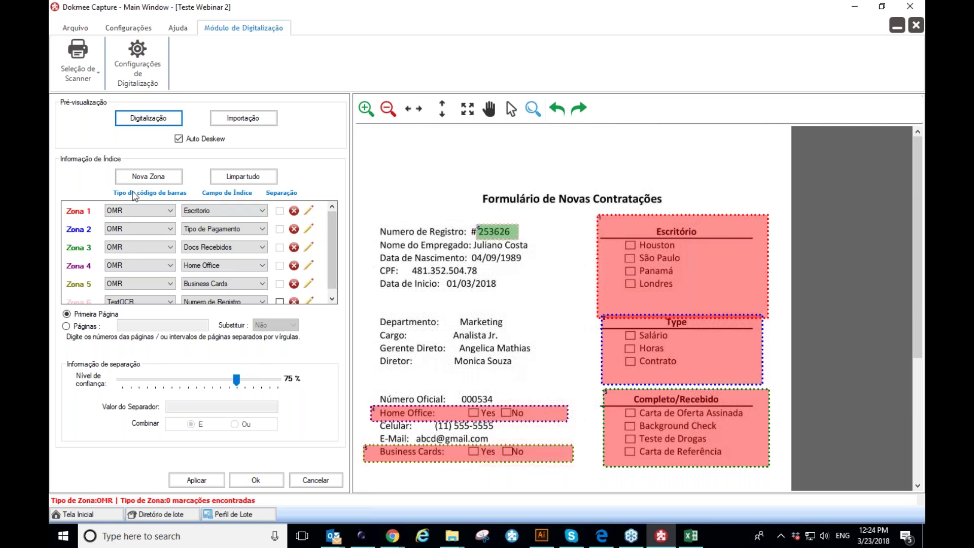
pyautogui.click(308, 210)
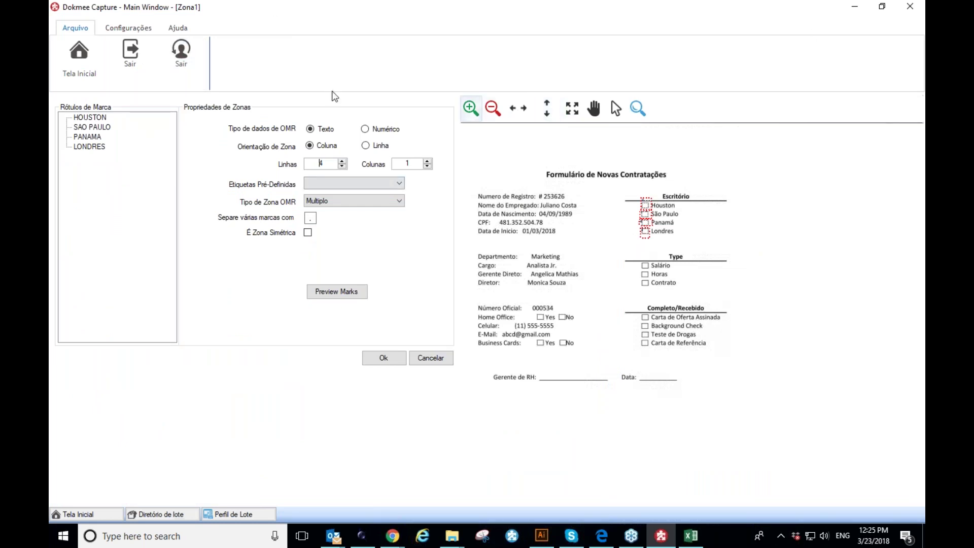
pyautogui.click(430, 360)
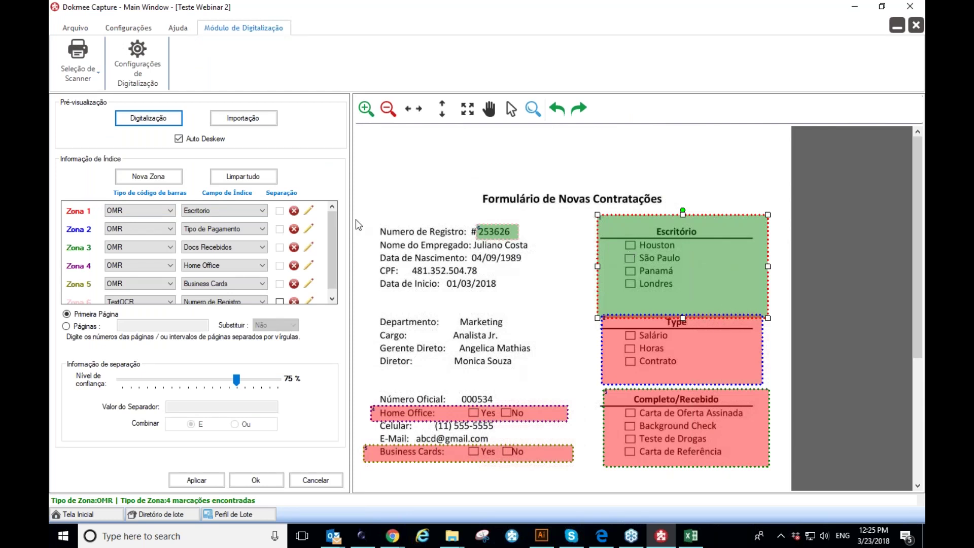
pyautogui.click(308, 212)
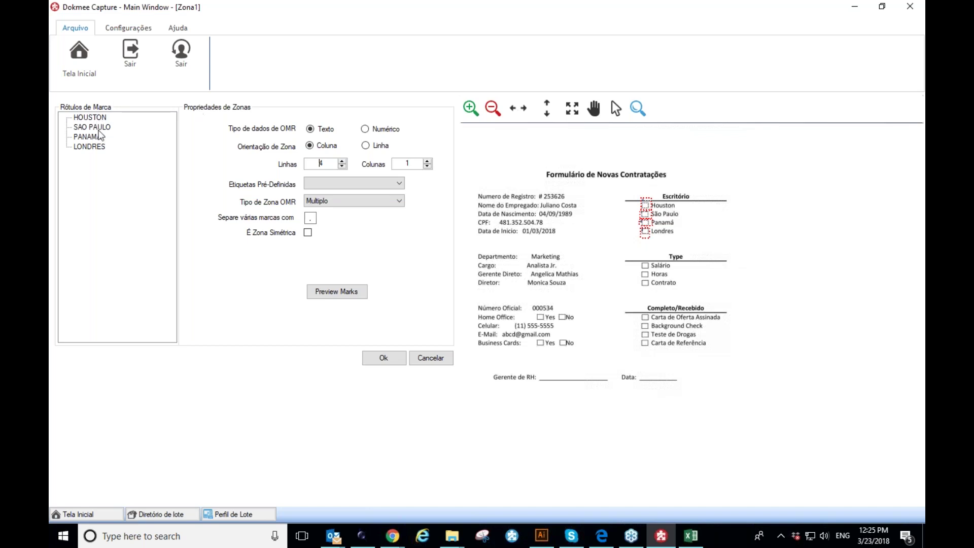
pyautogui.click(431, 359)
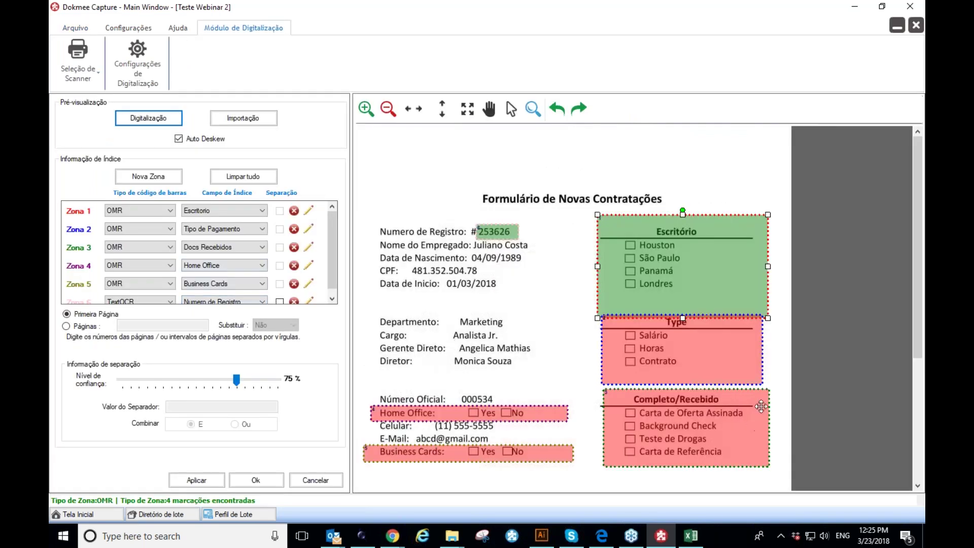
pyautogui.click(242, 256)
pyautogui.click(320, 482)
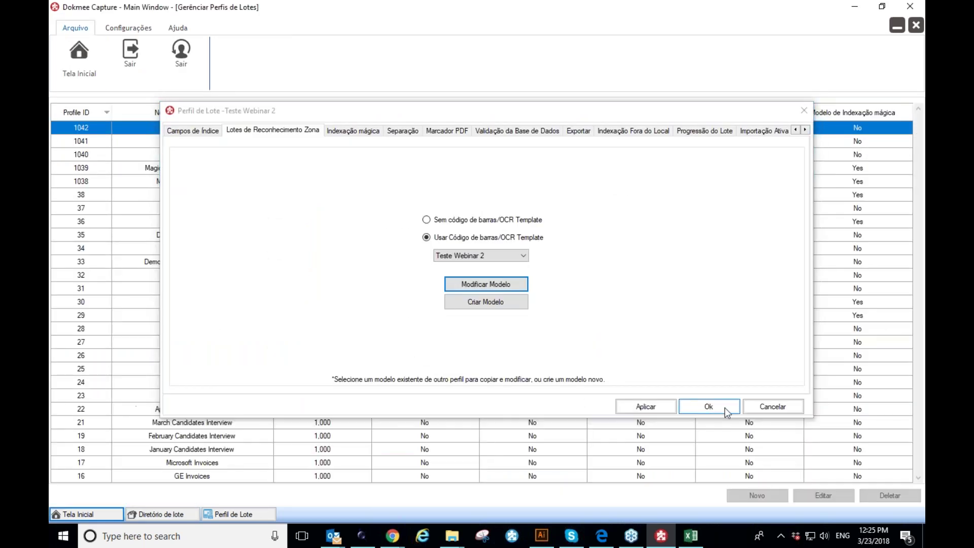
# - Close the profile and the profile manager, and process batch Teste Webinar 2 1Re02 from the batch directory to display Documento 1
pyautogui.click(767, 409)
pyautogui.click(917, 25)
pyautogui.click(244, 182)
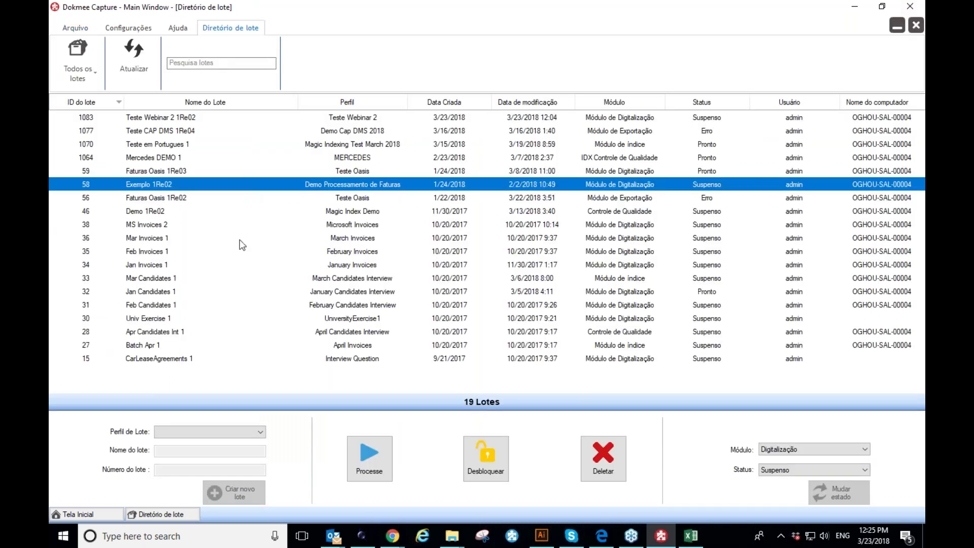
pyautogui.click(88, 131)
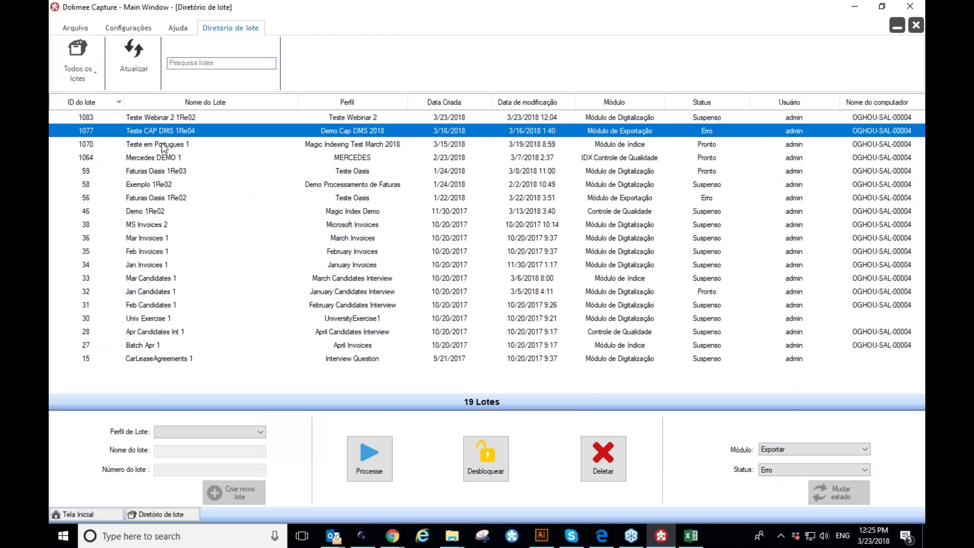
pyautogui.click(155, 118)
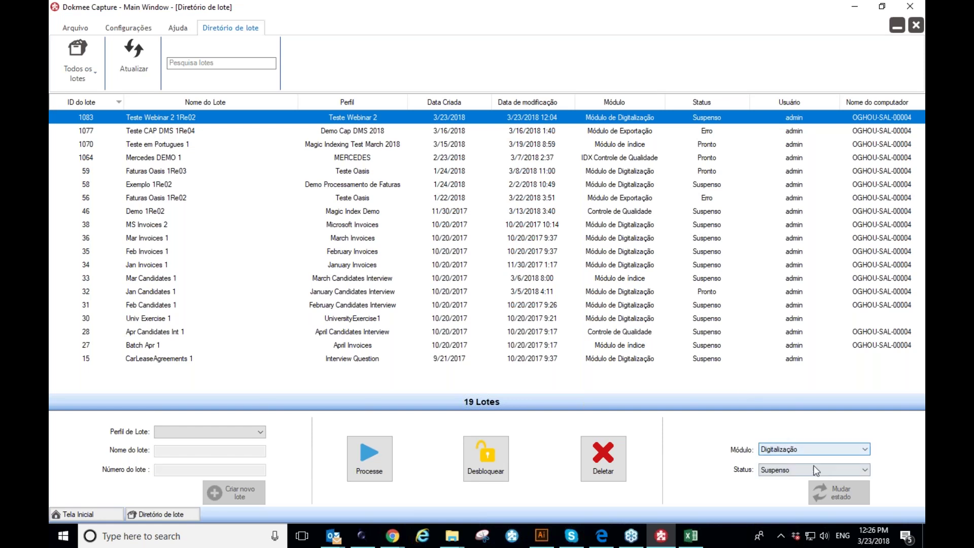
pyautogui.click(370, 457)
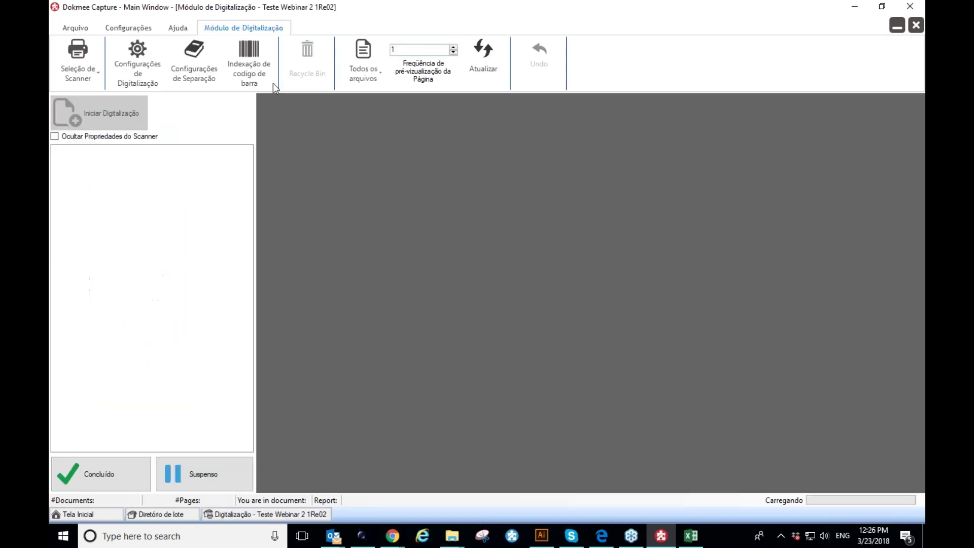
pyautogui.click(110, 151)
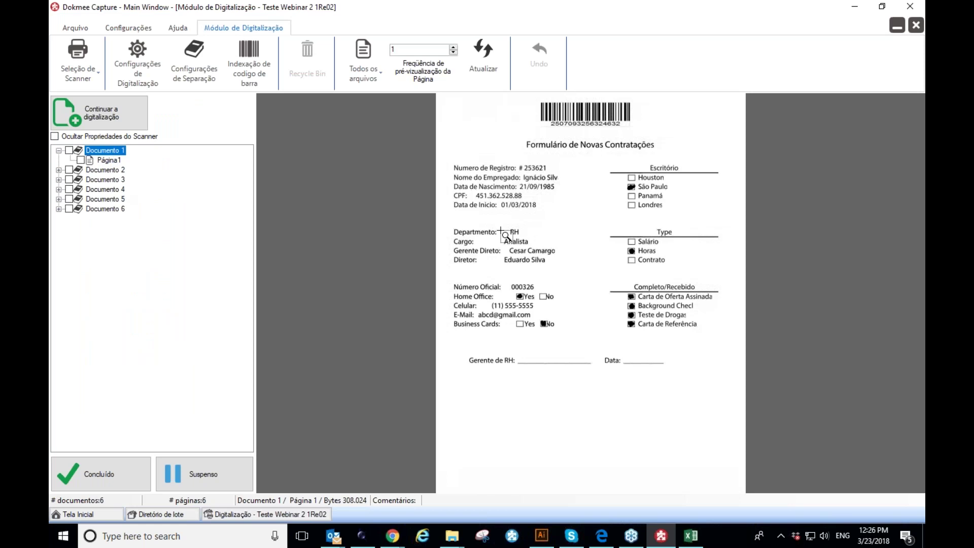
# - Check the first filled-in form PDF from the Automatização de Processos folder against the scan, and return to the scanning module
pyautogui.click(452, 536)
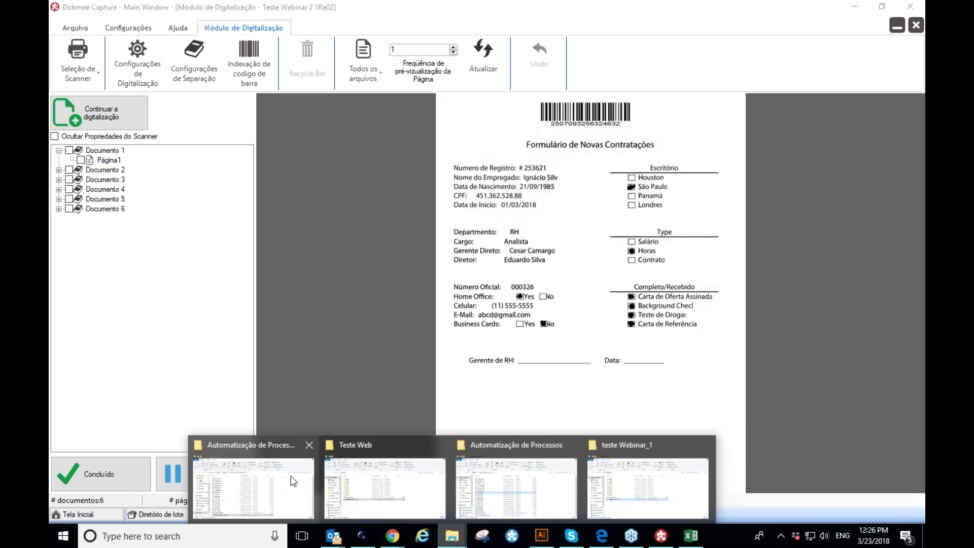
pyautogui.moveTo(667, 481)
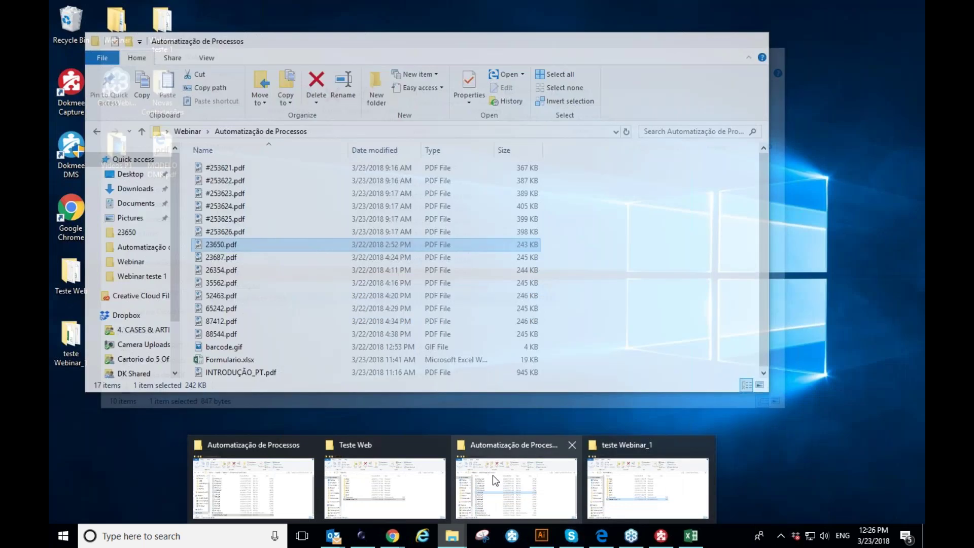
pyautogui.click(493, 475)
pyautogui.doubleClick(229, 169)
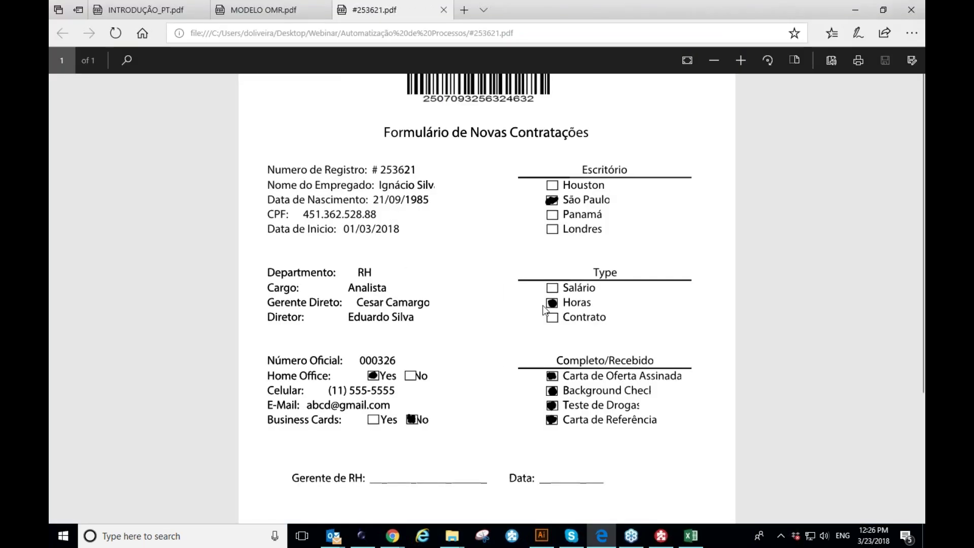
pyautogui.click(861, 7)
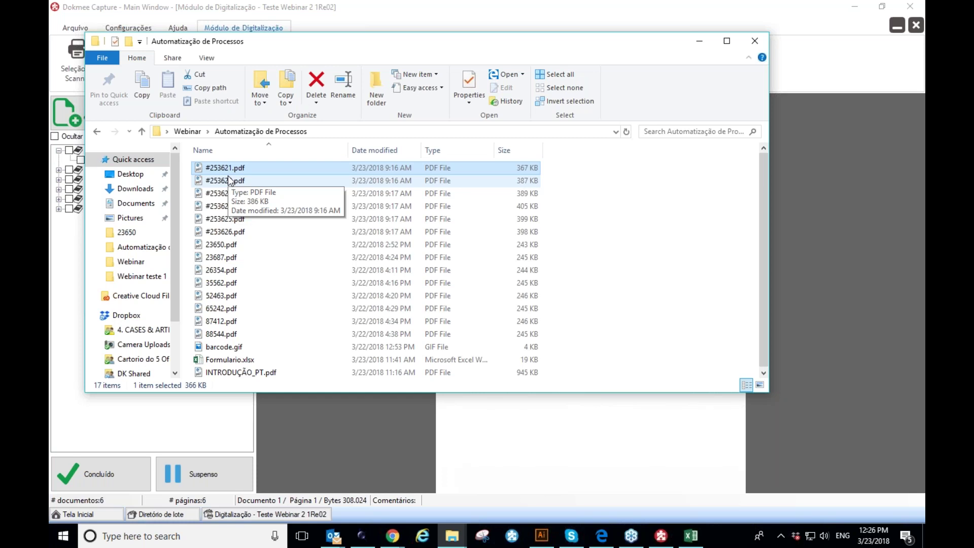
pyautogui.click(228, 181)
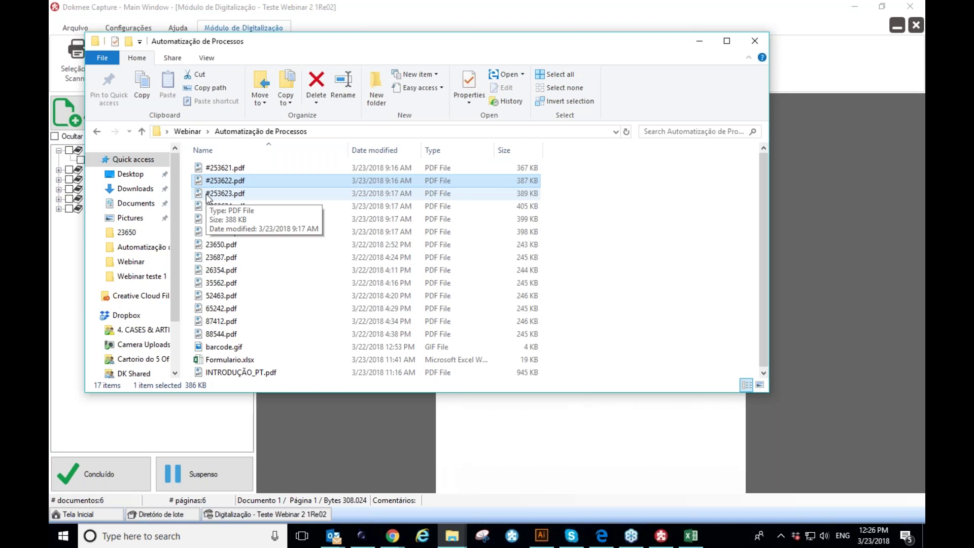
pyautogui.click(698, 42)
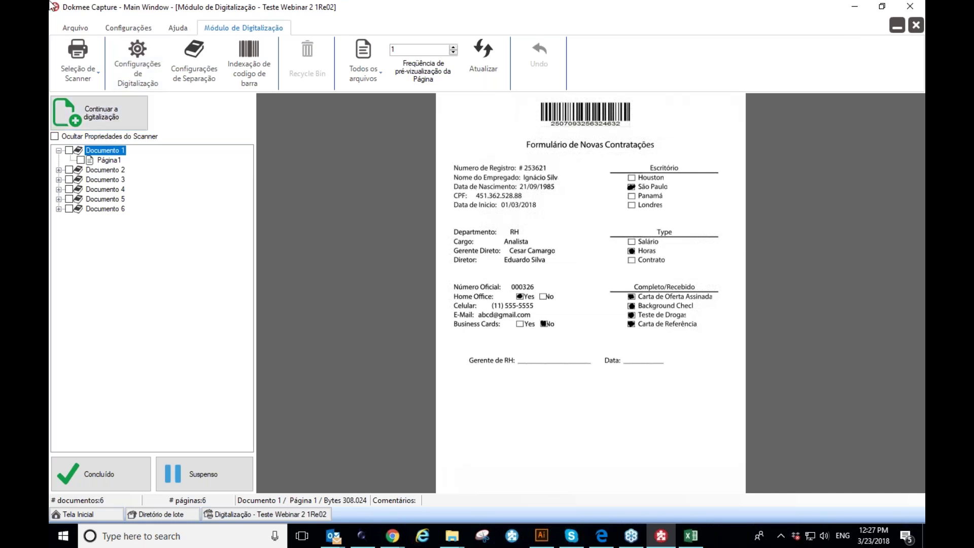
# - Page through the scanned forms of the batch, starting from Documento 1
pyautogui.press('Down')
pyautogui.press('Down')
pyautogui.press('Down')
pyautogui.press('Down')
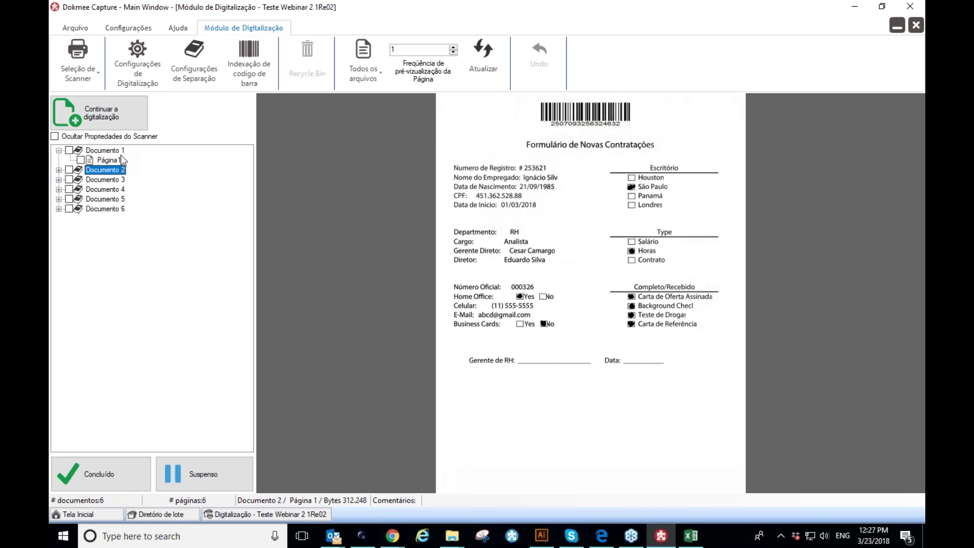
pyautogui.press('Down')
pyautogui.press('Down')
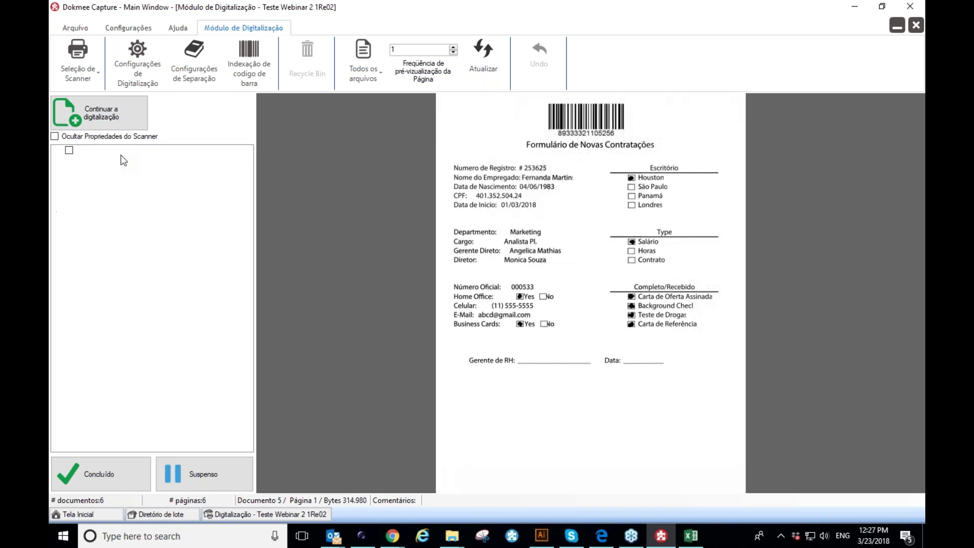
# - Suspend scanning, change batch Teste Webinar 2 1Re02 to Controle de Qualidade with status Pronto, and process it
pyautogui.click(213, 477)
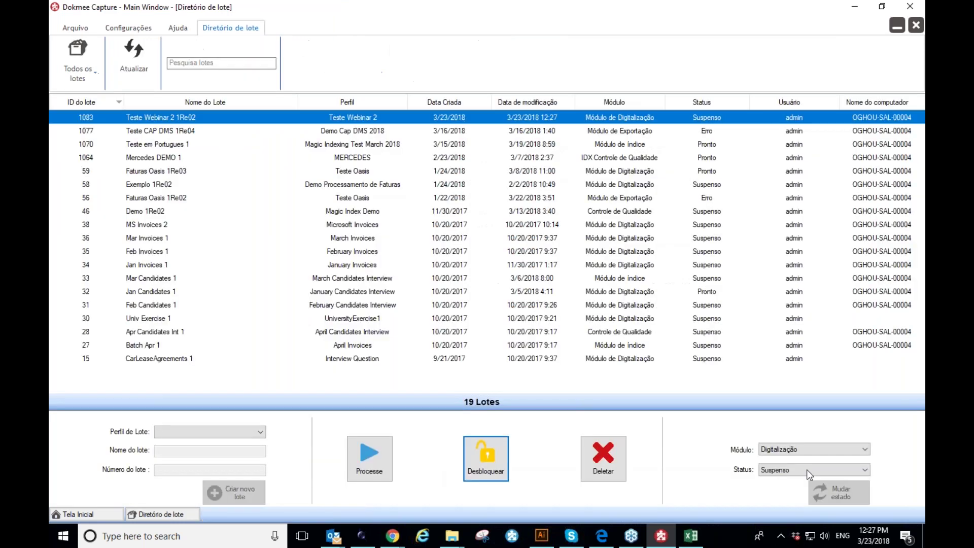
pyautogui.click(803, 449)
pyautogui.click(795, 469)
pyautogui.click(826, 495)
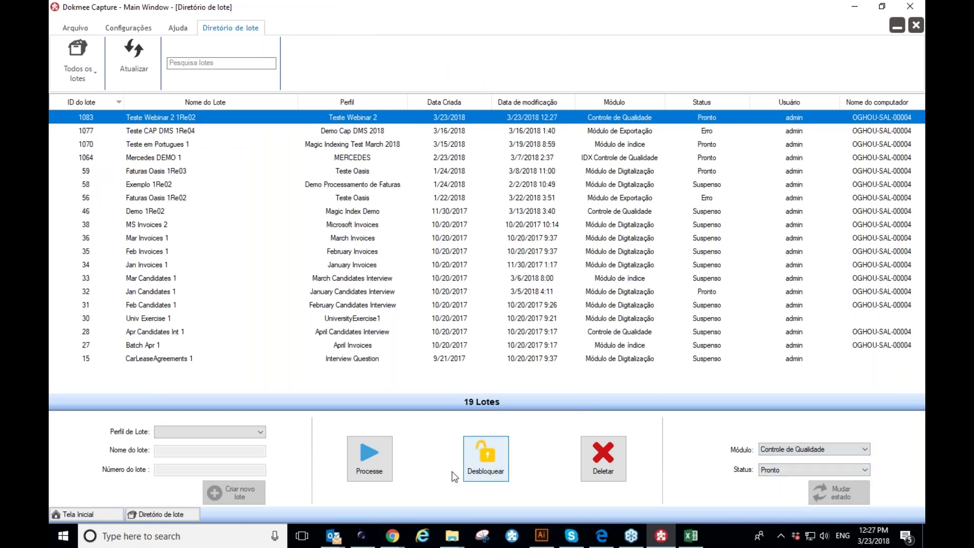
pyautogui.click(366, 462)
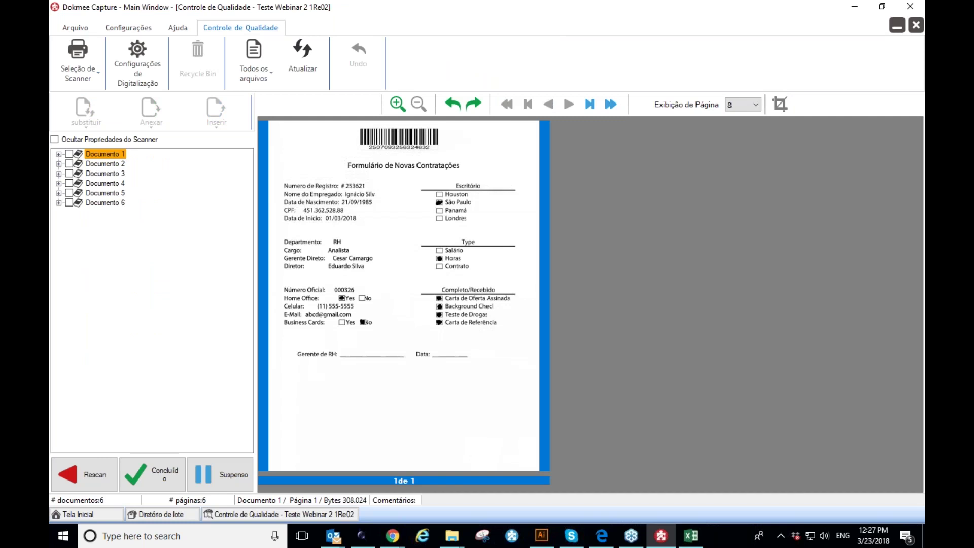
# - Suspend quality control, change batch Teste Webinar 2 1Re02 to the Indexação module, and process it
pyautogui.click(206, 475)
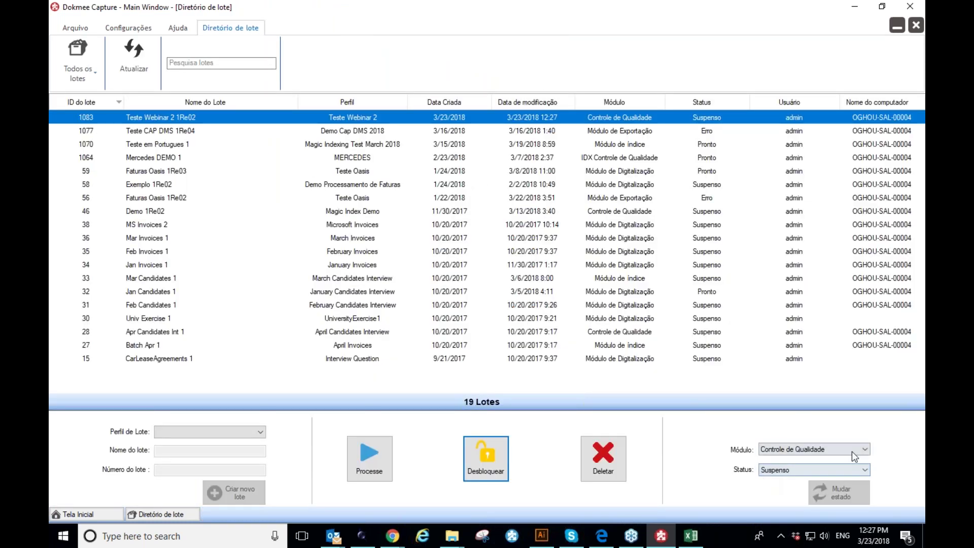
pyautogui.click(848, 452)
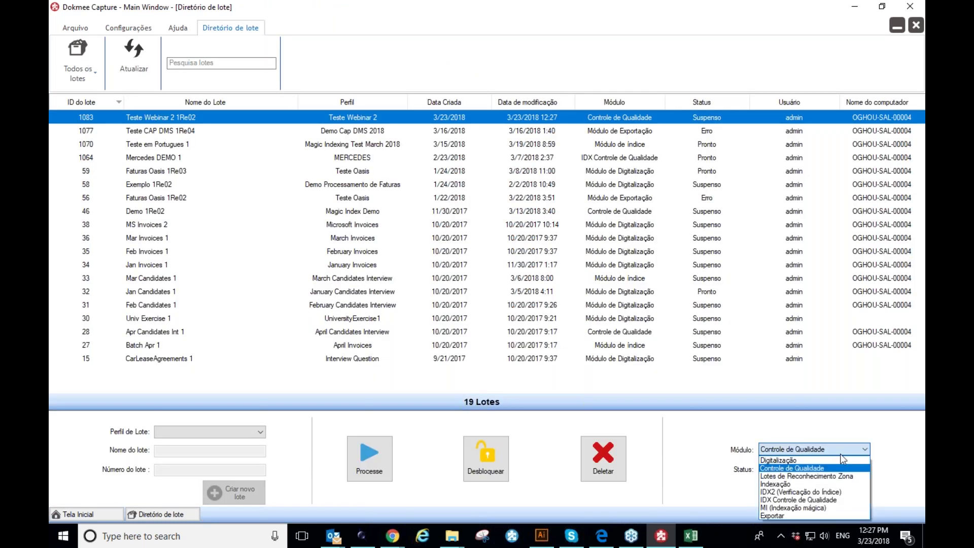
pyautogui.click(800, 483)
pyautogui.click(817, 490)
pyautogui.click(380, 445)
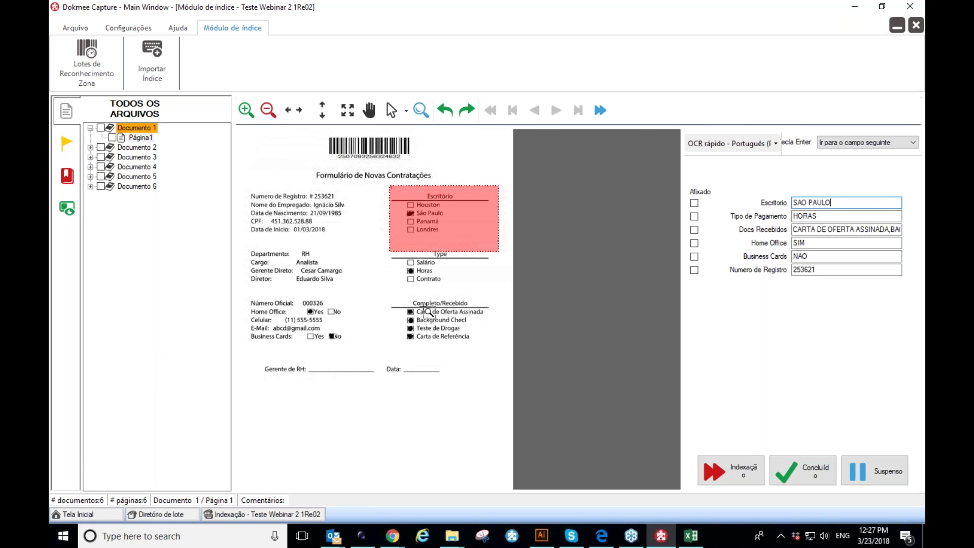
# - Read the full Docs Recebidos index value of Documento 1 against the marks in the form's Completo/Recebido zone
pyautogui.click(808, 230)
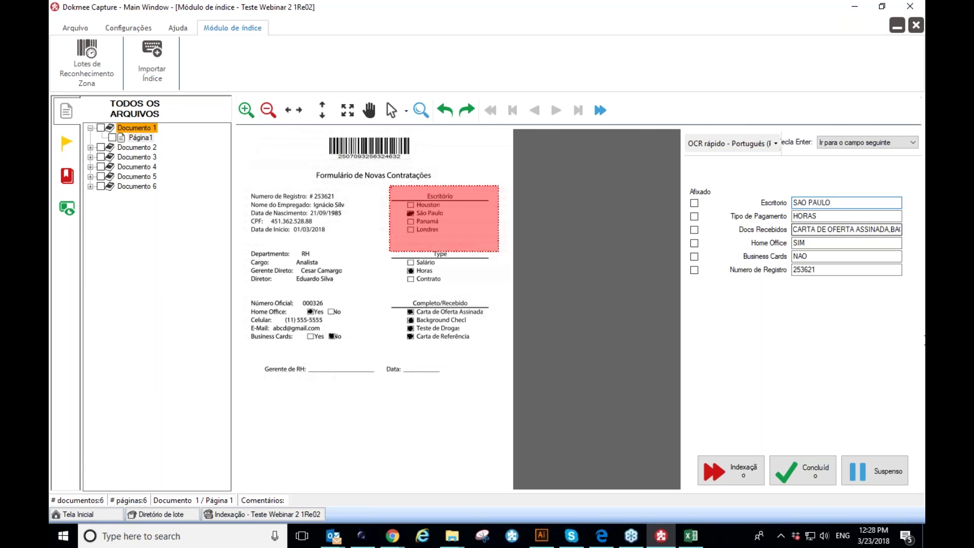
pyautogui.press('Right')
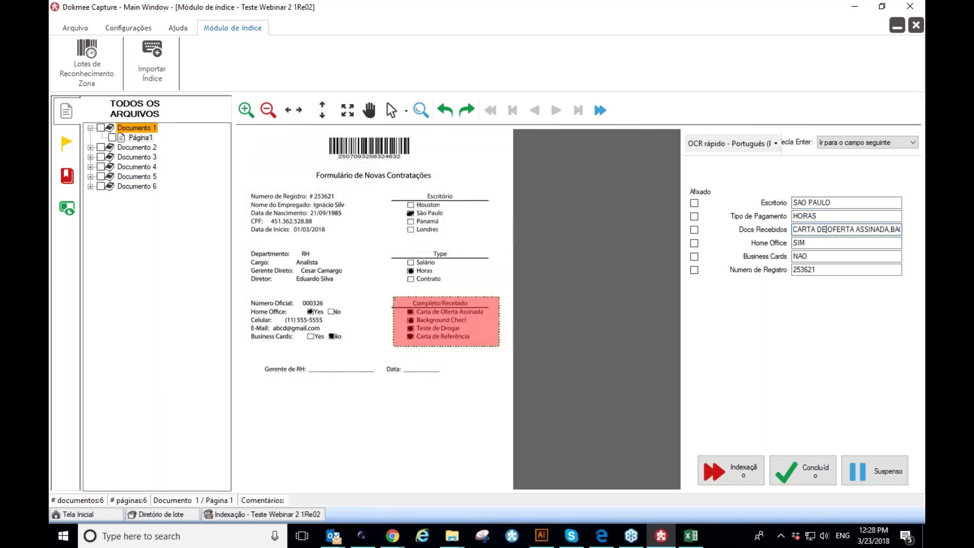
pyautogui.press('Right')
pyautogui.press('Right')
pyautogui.press('Right')
pyautogui.press('Right')
pyautogui.press('Right')
pyautogui.press('Right')
pyautogui.press('Right')
pyautogui.press('Right')
pyautogui.press('Right')
pyautogui.press('Right')
pyautogui.press('Right')
pyautogui.press('Right')
pyautogui.press('Right')
pyautogui.press('Right')
pyautogui.press('Right')
pyautogui.press('Right')
pyautogui.press('Right')
pyautogui.press('Right')
pyautogui.press('Right')
pyautogui.press('Right')
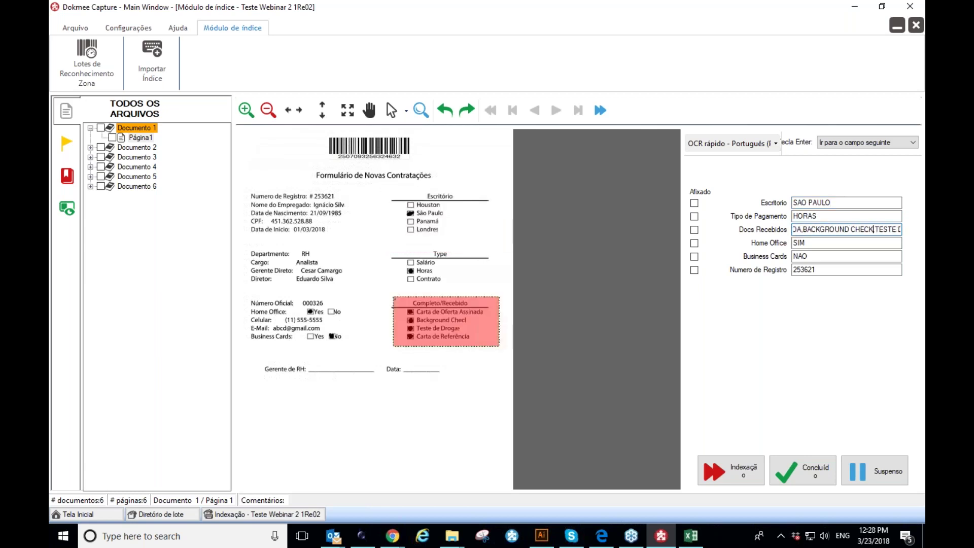
pyautogui.press('Right')
pyautogui.press('Right')
pyautogui.press('Right')
pyautogui.press('Right')
pyautogui.press('Right')
pyautogui.press('Right')
pyautogui.press('Right')
pyautogui.press('Right')
pyautogui.press('Right')
pyautogui.press('Right')
pyautogui.press('Right')
pyautogui.press('Right')
pyautogui.press('Right')
pyautogui.press('Right')
pyautogui.press('Right')
pyautogui.press('Right')
pyautogui.press('Right')
pyautogui.press('Right')
pyautogui.press('Right')
pyautogui.press('Right')
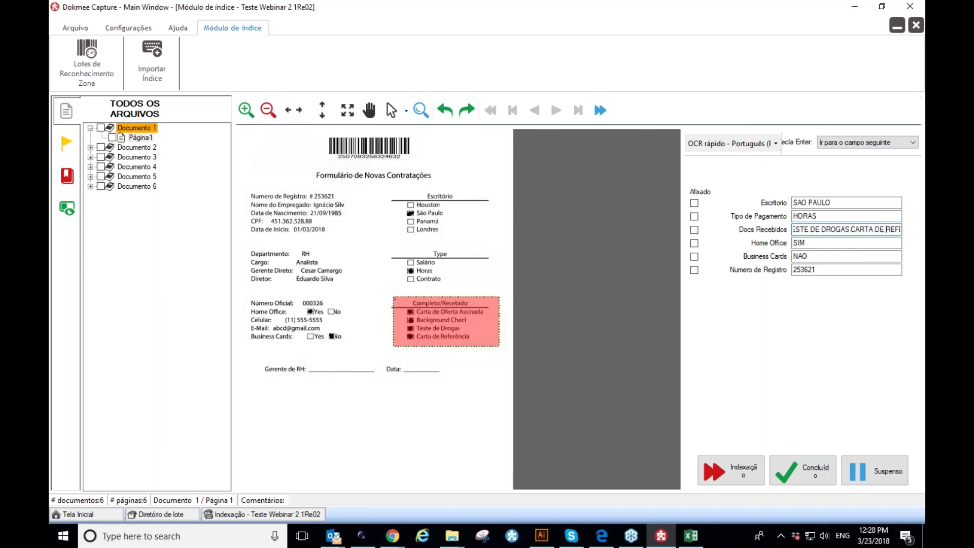
pyautogui.press('Right')
pyautogui.press('Right')
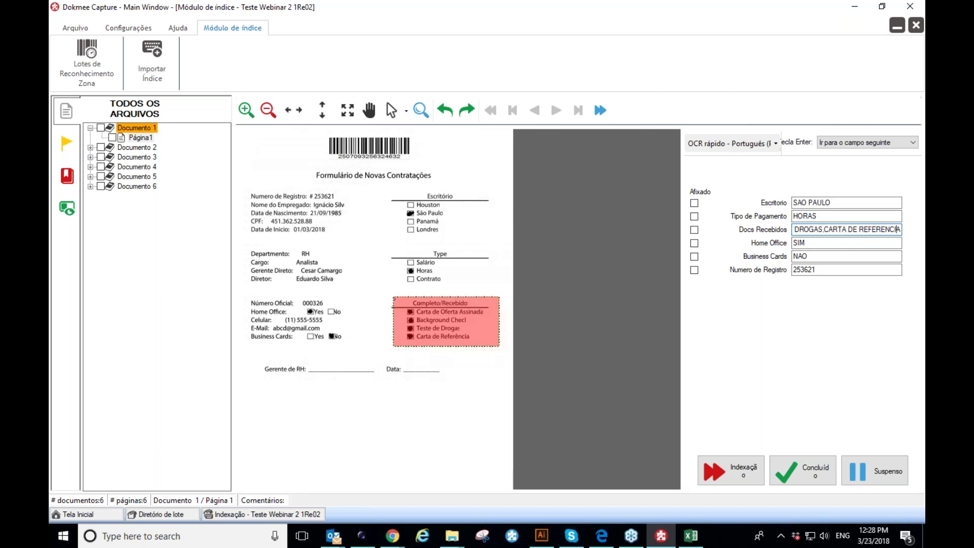
# - Check the extracted index values of the other documents in the batch, and return to Documento 1
pyautogui.click(148, 151)
pyautogui.click(146, 158)
pyautogui.click(142, 167)
pyautogui.click(139, 187)
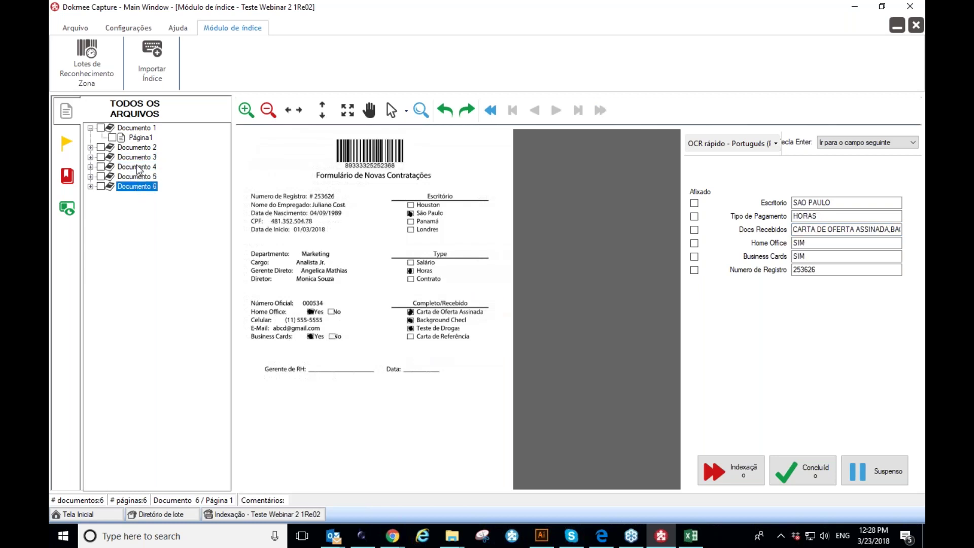
pyautogui.click(137, 128)
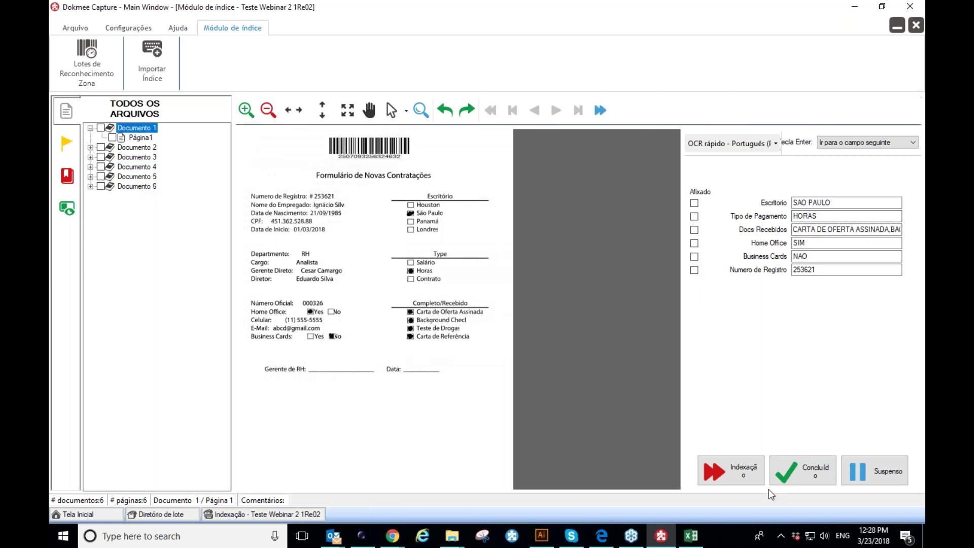
# - Suspend indexing and change batch Teste Webinar 2 1Re02 to the Exportar module with status Pronto
pyautogui.click(888, 473)
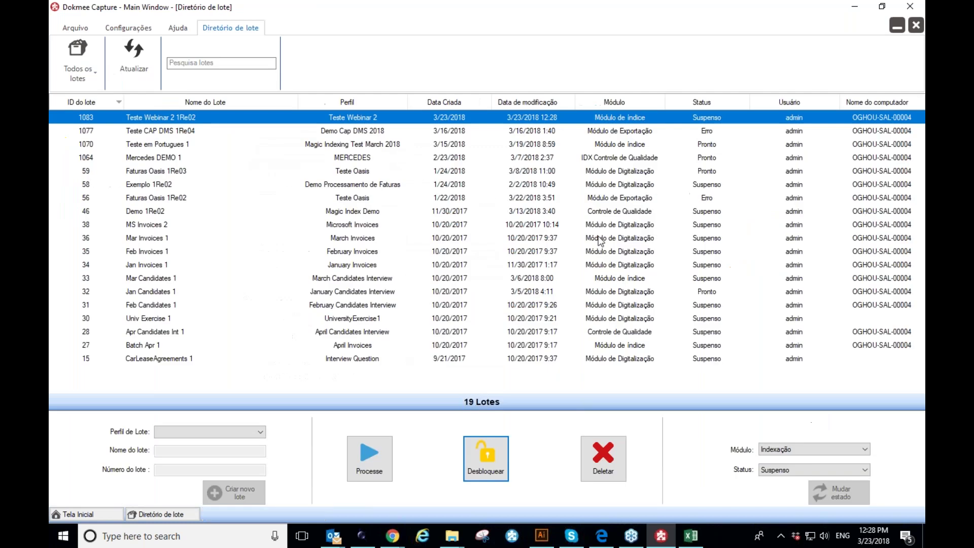
pyautogui.click(816, 451)
pyautogui.click(784, 515)
pyautogui.click(846, 489)
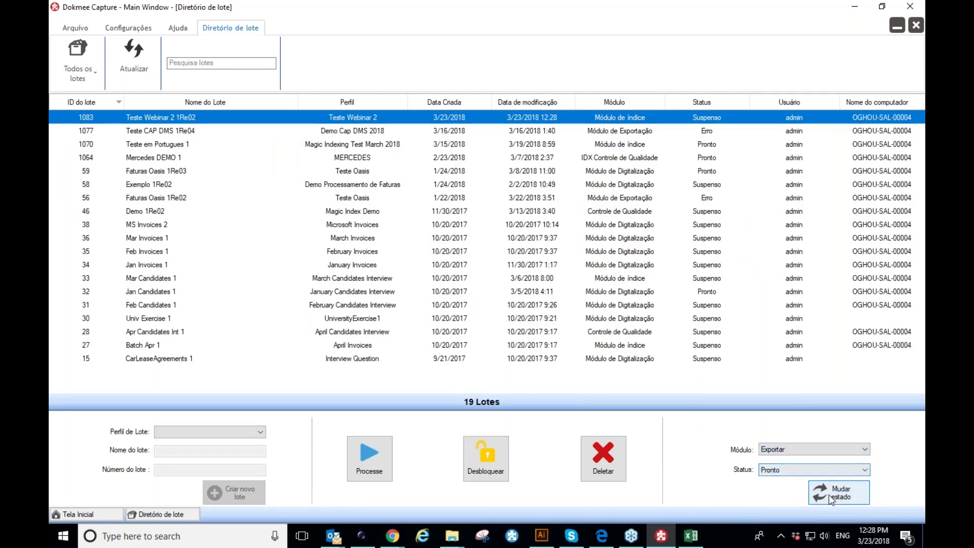
# - Process batch Teste Webinar 2 1Re02 in the export module
pyautogui.click(363, 455)
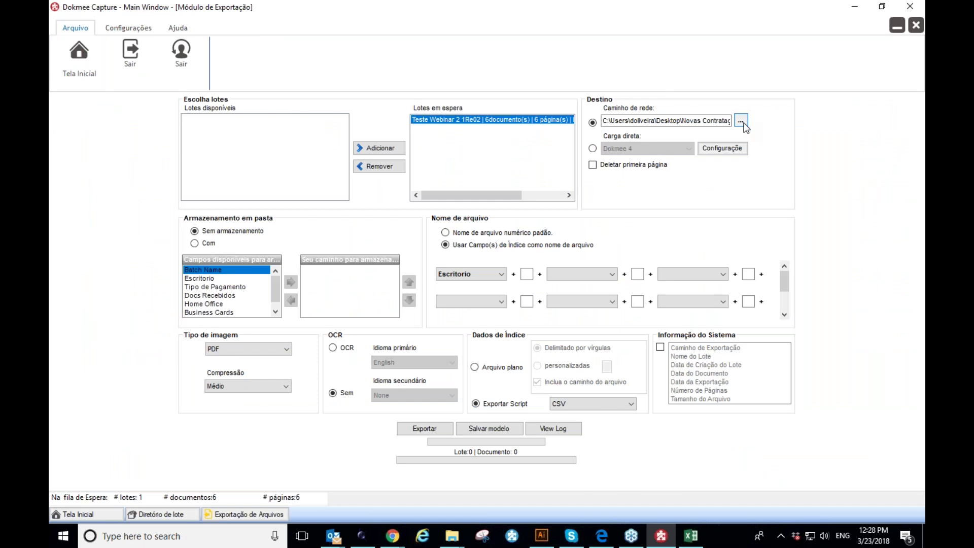
pyautogui.click(742, 122)
pyautogui.scroll(-2, 746, 280)
pyautogui.moveTo(746, 281); pyautogui.dragTo(746, 347)
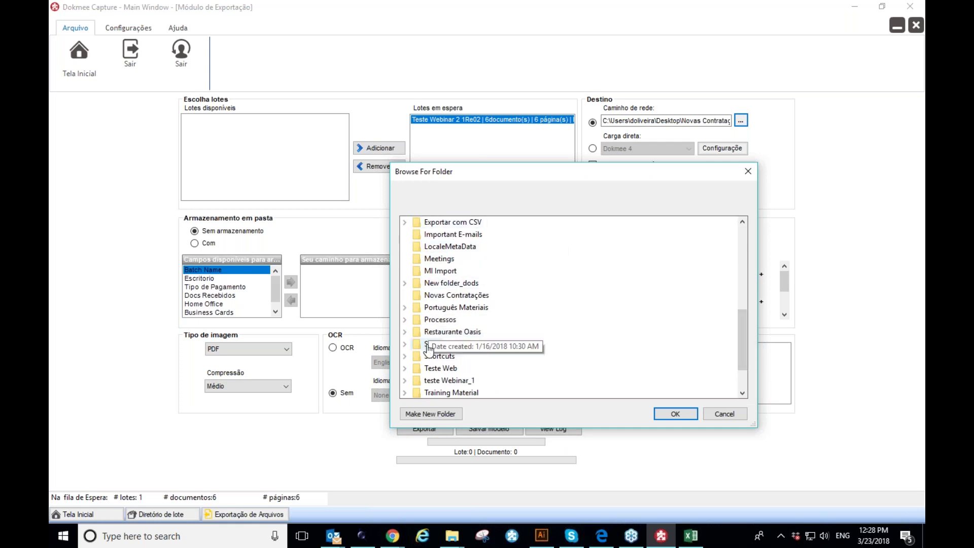
pyautogui.moveTo(739, 332); pyautogui.dragTo(740, 352)
pyautogui.click(732, 417)
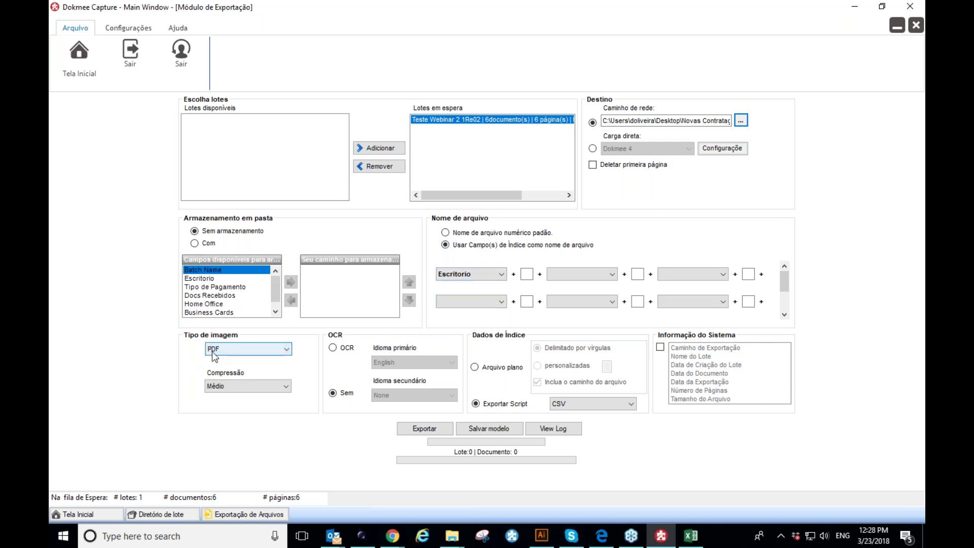
# - Save the export template and export batch Teste Webinar 2 1Re02 as PDF files with CSV index data
pyautogui.click(488, 428)
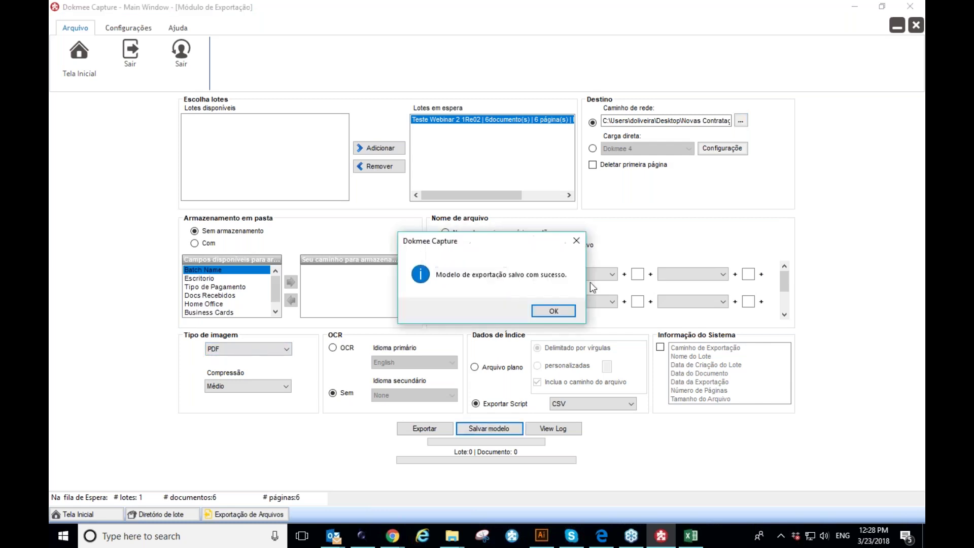
pyautogui.click(557, 310)
pyautogui.click(437, 427)
# - Check the export progress and open the Novas Contratações folder on the desktop to view the exported files
pyautogui.press('super+d')
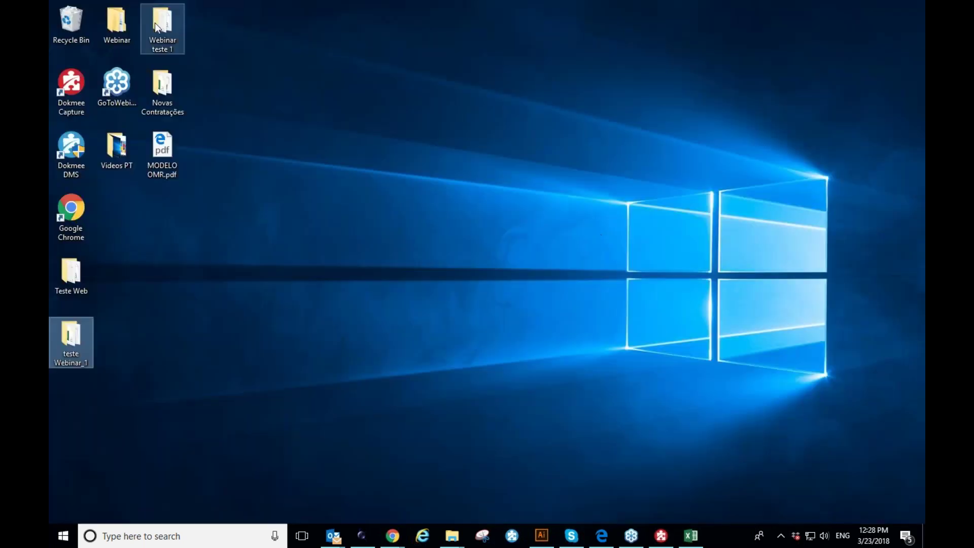
pyautogui.doubleClick(164, 91)
pyautogui.click(661, 535)
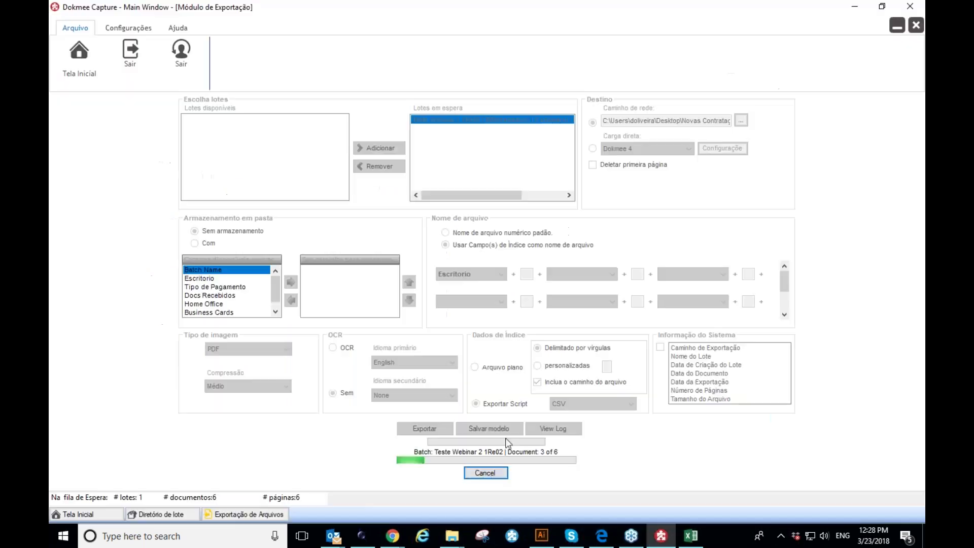
pyautogui.click(924, 536)
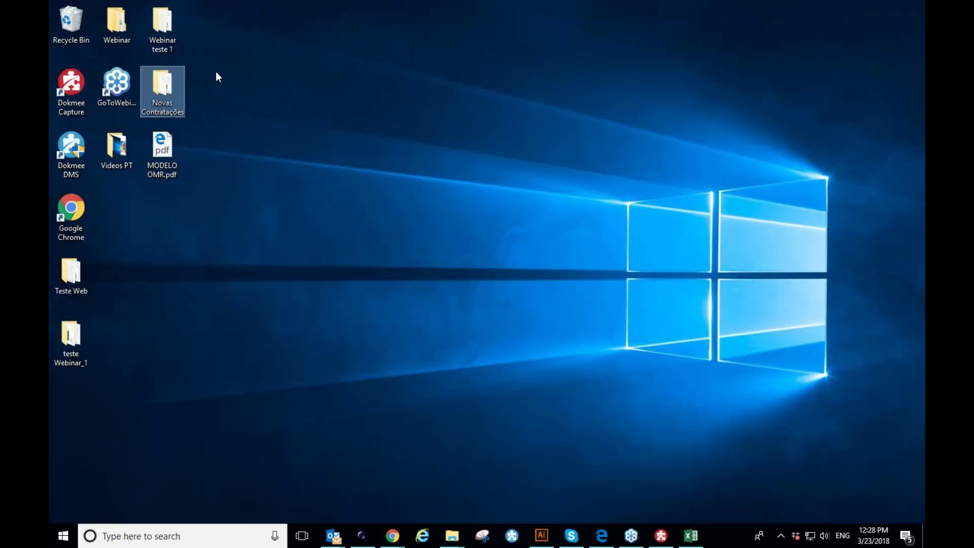
pyautogui.doubleClick(160, 89)
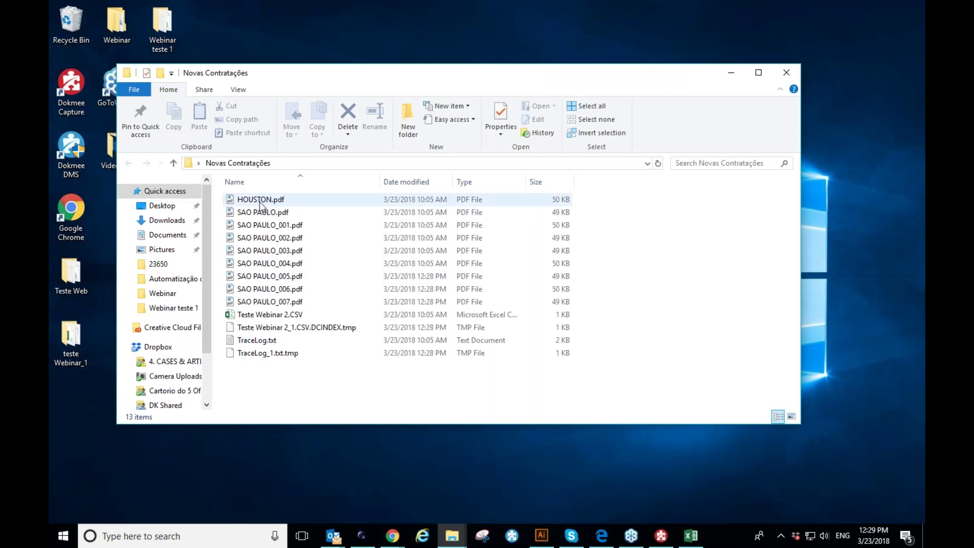
pyautogui.click(703, 389)
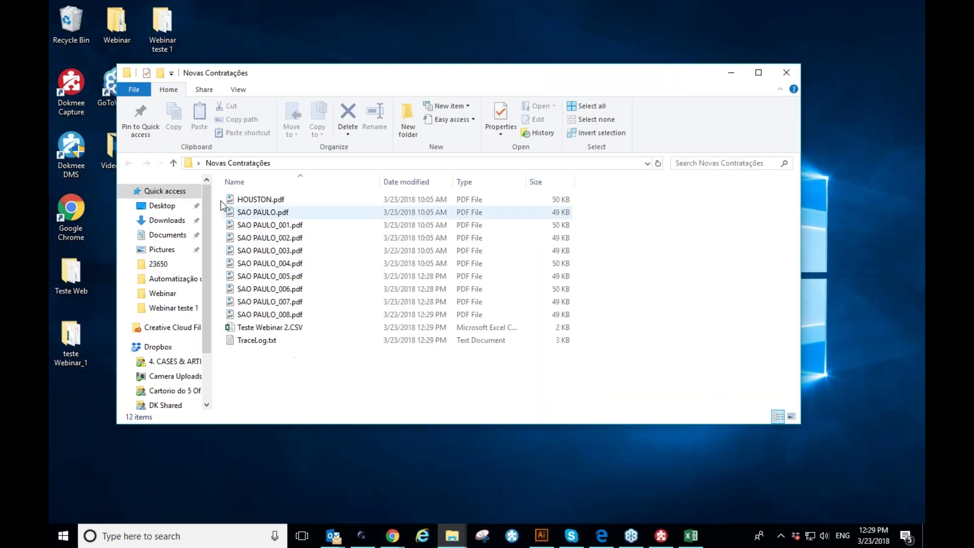
# - Open HOUSTON.pdf to examine the exported form, close it and #253621.pdf, and minimize Edge
pyautogui.click(246, 200)
pyautogui.doubleClick(246, 198)
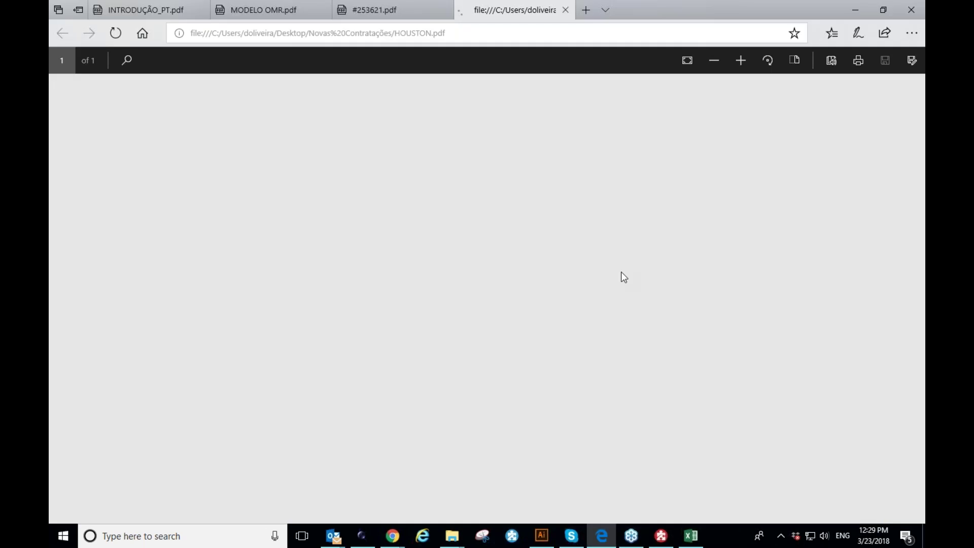
pyautogui.scroll(-3, 492, 285)
pyautogui.scroll(3, 593, 297)
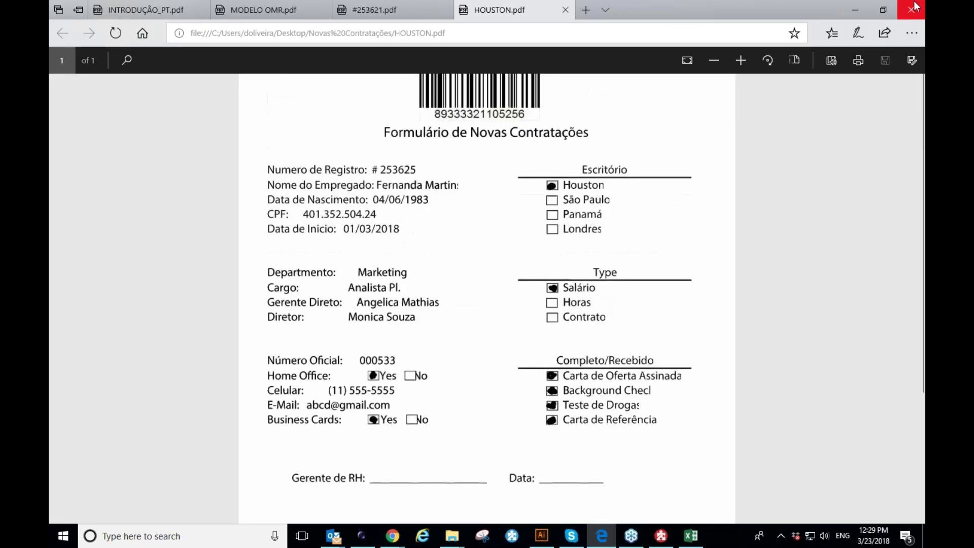
pyautogui.click(431, 10)
pyautogui.click(444, 10)
pyautogui.click(443, 10)
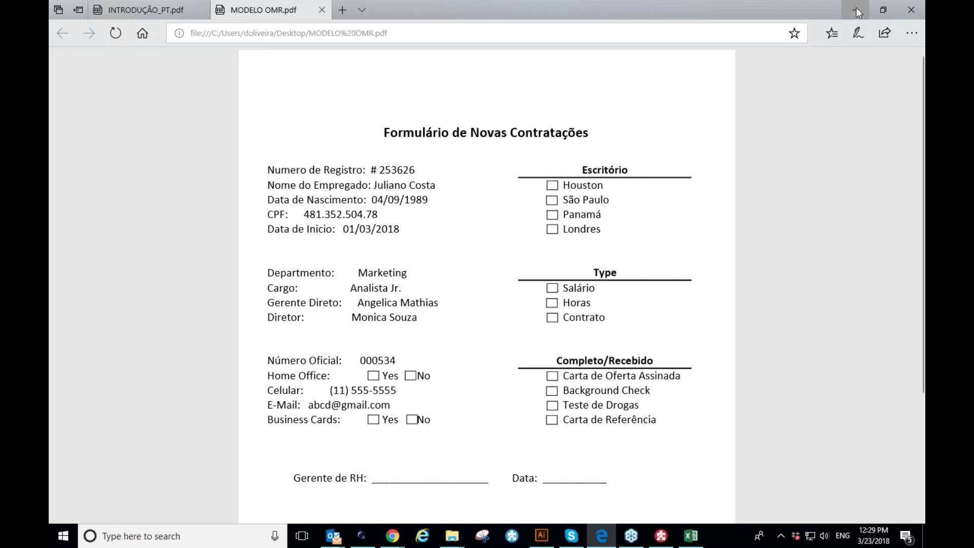
pyautogui.click(855, 8)
# - Open Teste Webinar 2.CSV in a maximized Excel window and fit all column widths to their contents
pyautogui.doubleClick(255, 326)
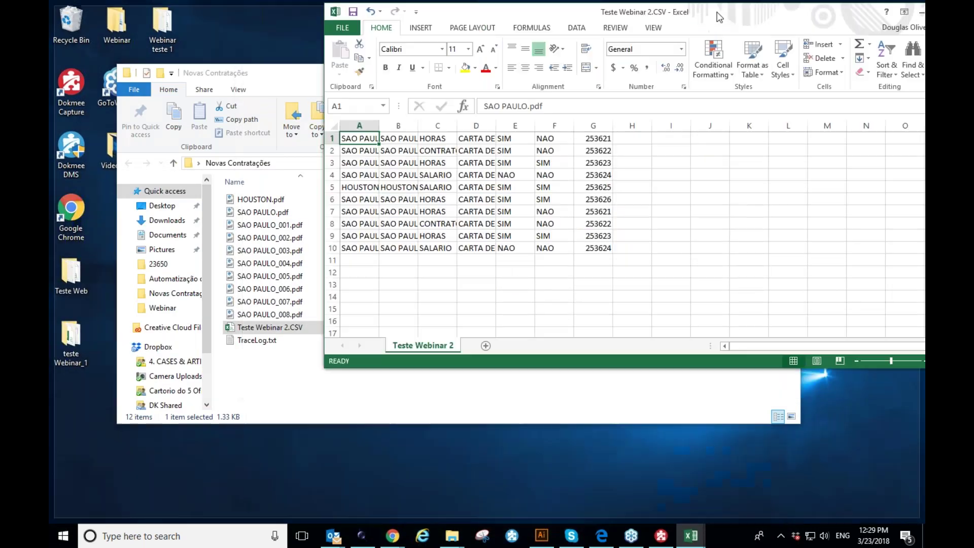
pyautogui.click(847, 10)
pyautogui.click(56, 121)
pyautogui.doubleClick(103, 120)
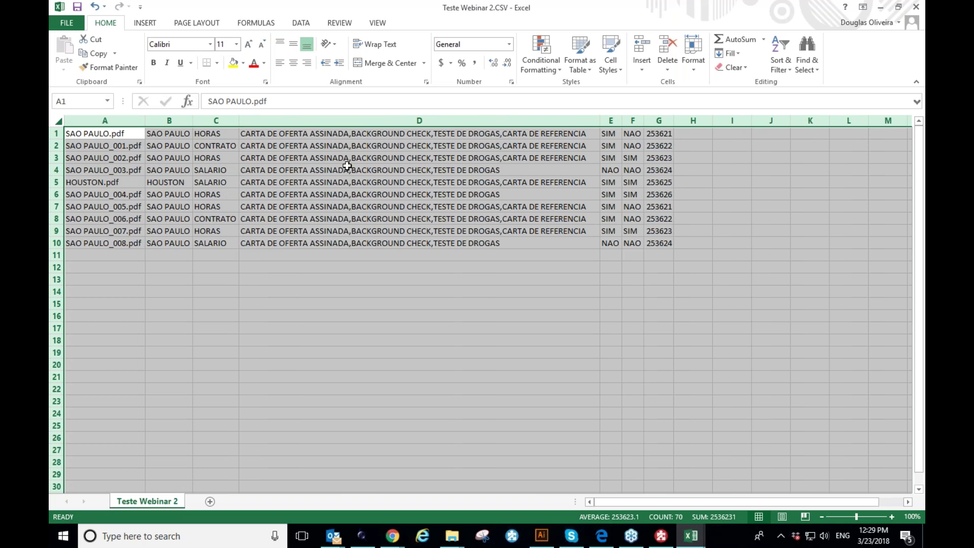
# - Review the exported file names and index values across the CSV's first row, and close the Novas Contratações folder
pyautogui.click(346, 133)
pyautogui.moveTo(659, 243); pyautogui.dragTo(104, 133)
pyautogui.click(668, 135)
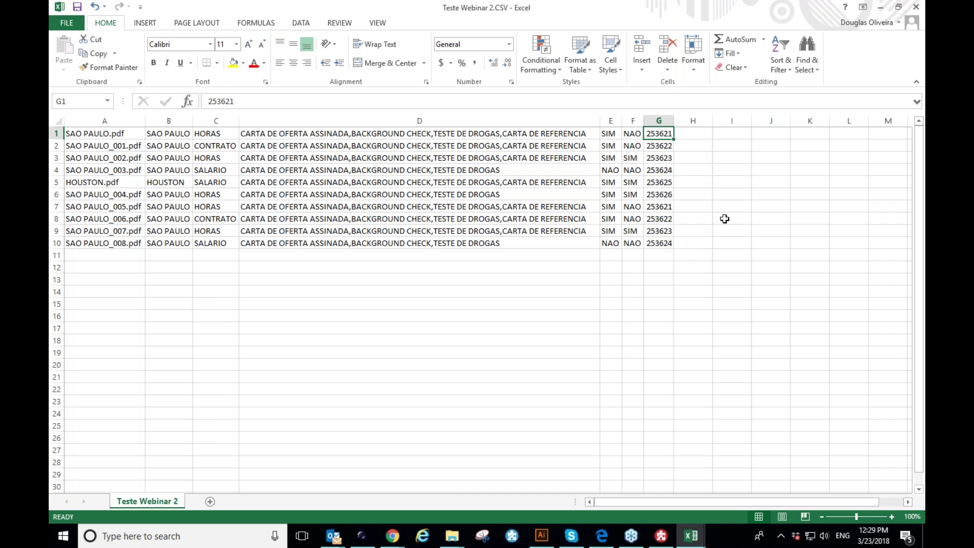
pyautogui.press('Left')
pyautogui.press('Left')
pyautogui.press('Left')
pyautogui.press('Left')
pyautogui.press('Left')
pyautogui.press('Left')
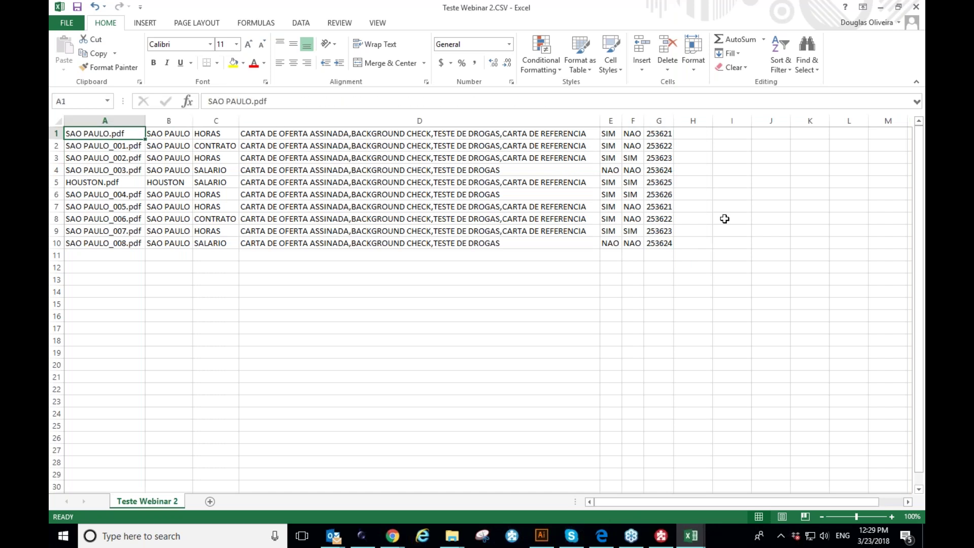
pyautogui.press('Right')
pyautogui.press('Right')
pyautogui.press('Right')
pyautogui.press('Right')
pyautogui.press('Right')
pyautogui.press('Left')
pyautogui.press('Left')
pyautogui.press('Left')
pyautogui.press('Left')
pyautogui.press('Left')
pyautogui.click(881, 8)
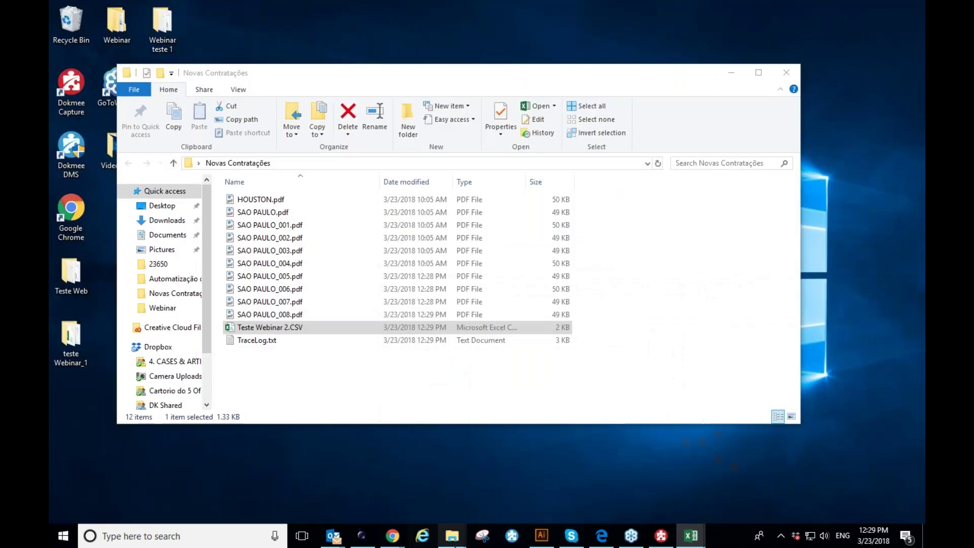
pyautogui.click(786, 73)
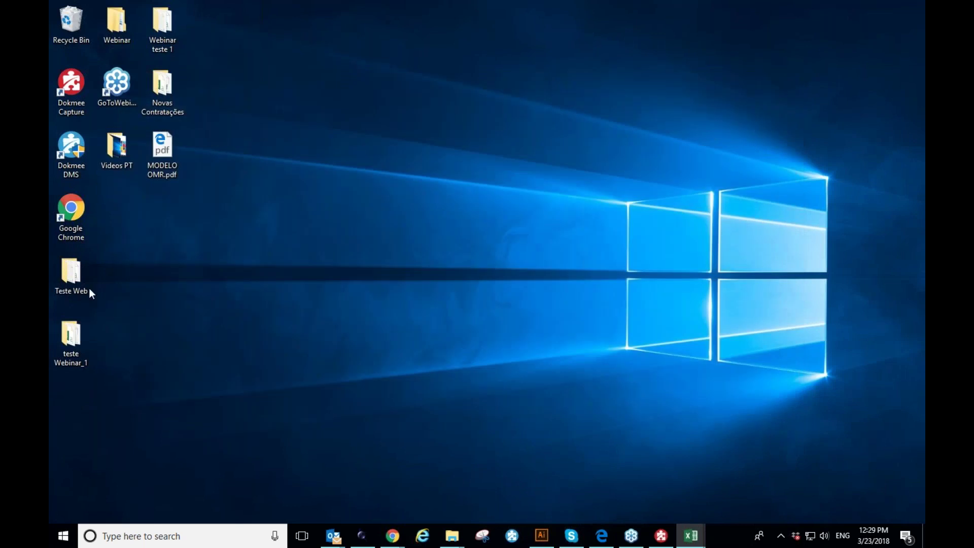
# - Glance at the Dokmee Capture export module, switch to Edge, and show INTRODUÇÃO_PT.pdf, returning to its title page
pyautogui.click(667, 542)
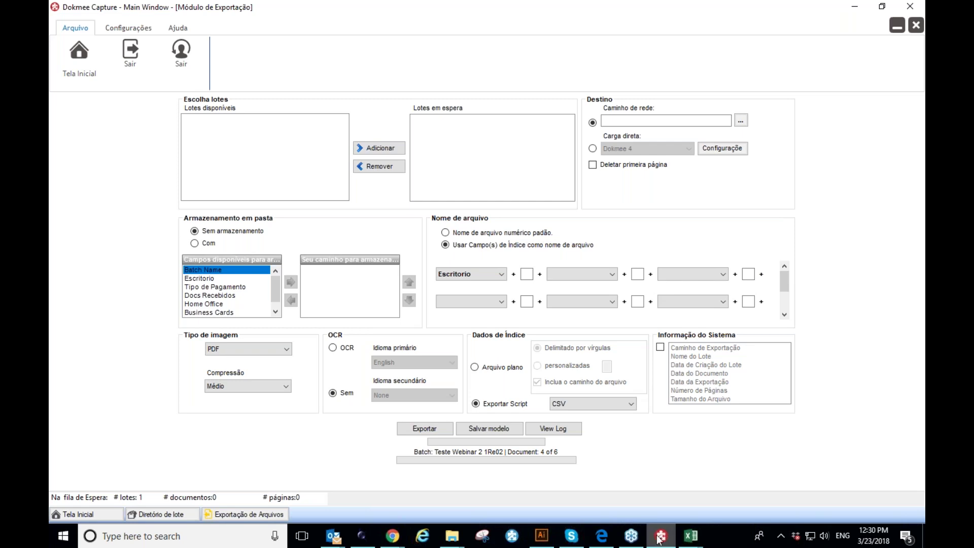
pyautogui.click(607, 543)
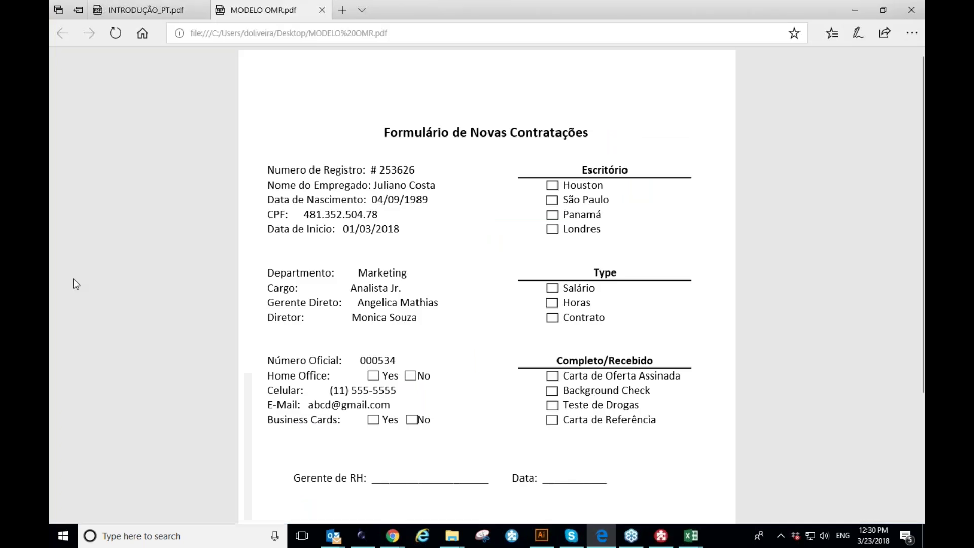
pyautogui.click(144, 10)
pyautogui.scroll(-10, 629, 315)
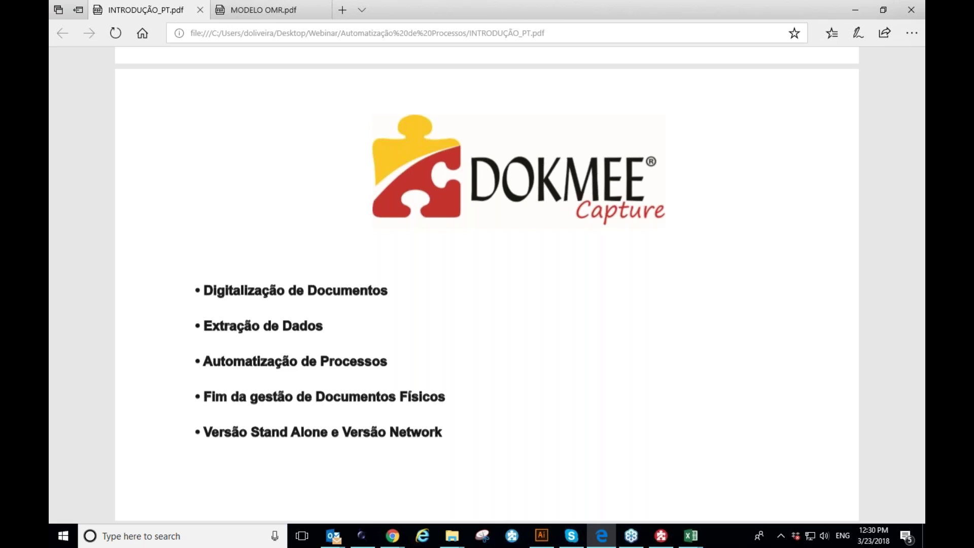
pyautogui.scroll(5, 81, 380)
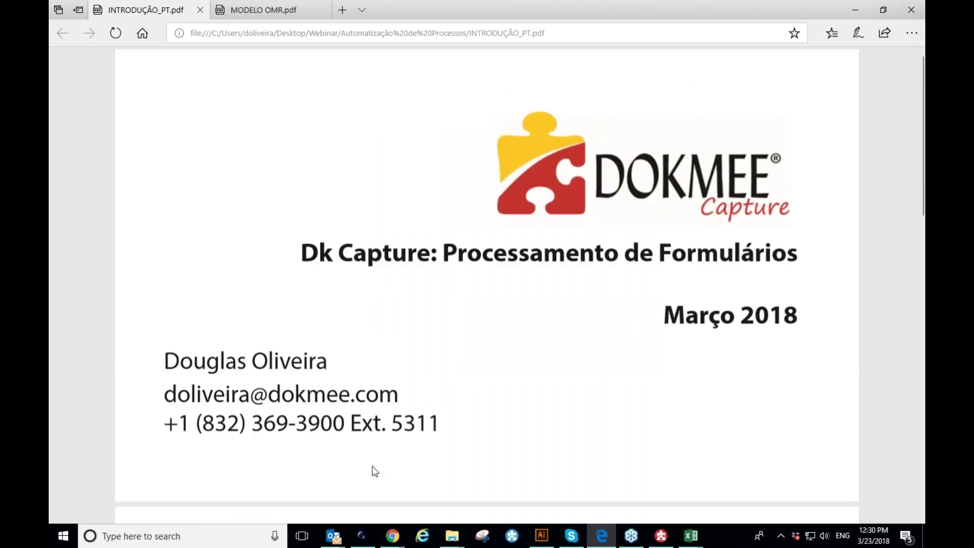